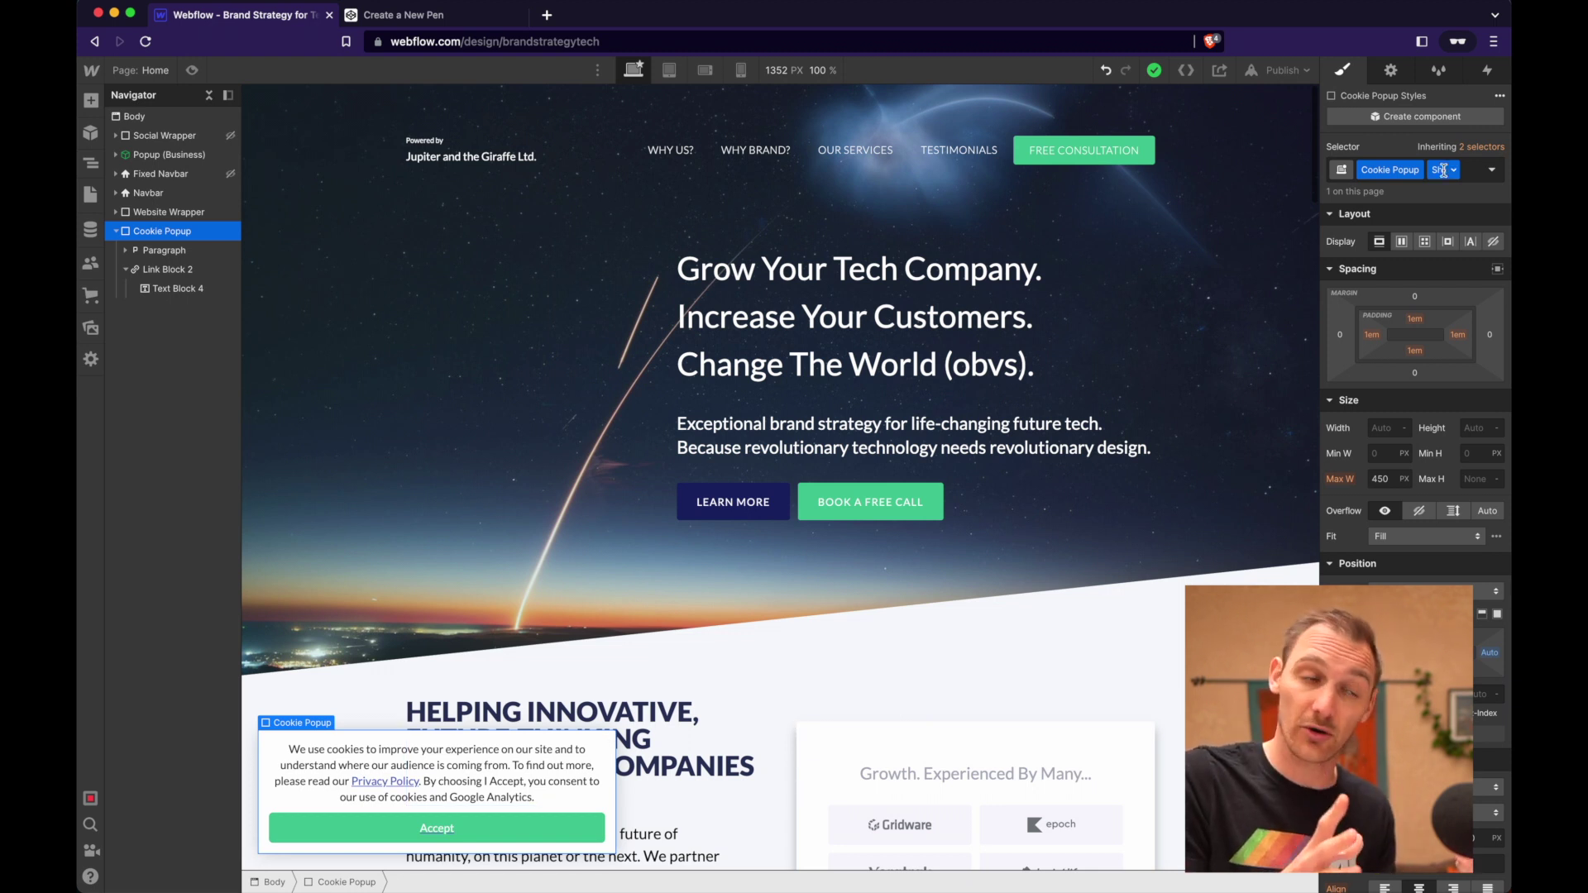
Step: Delete the Show combo class from the Cookie Popup's selector so the popup is hidden
click(1464, 178)
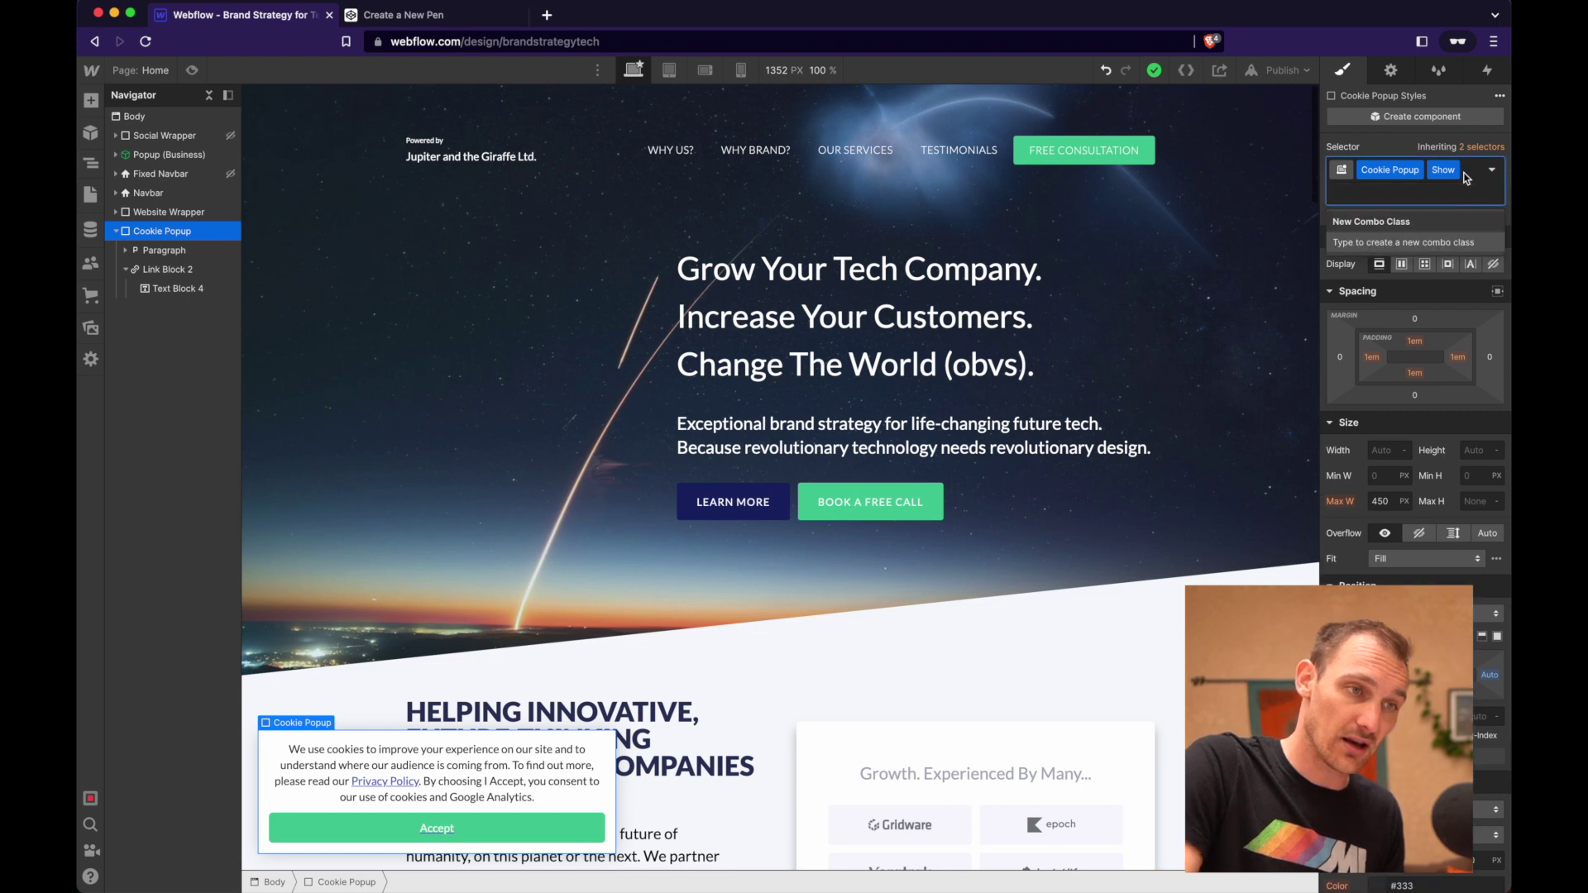
key(BackSpace)
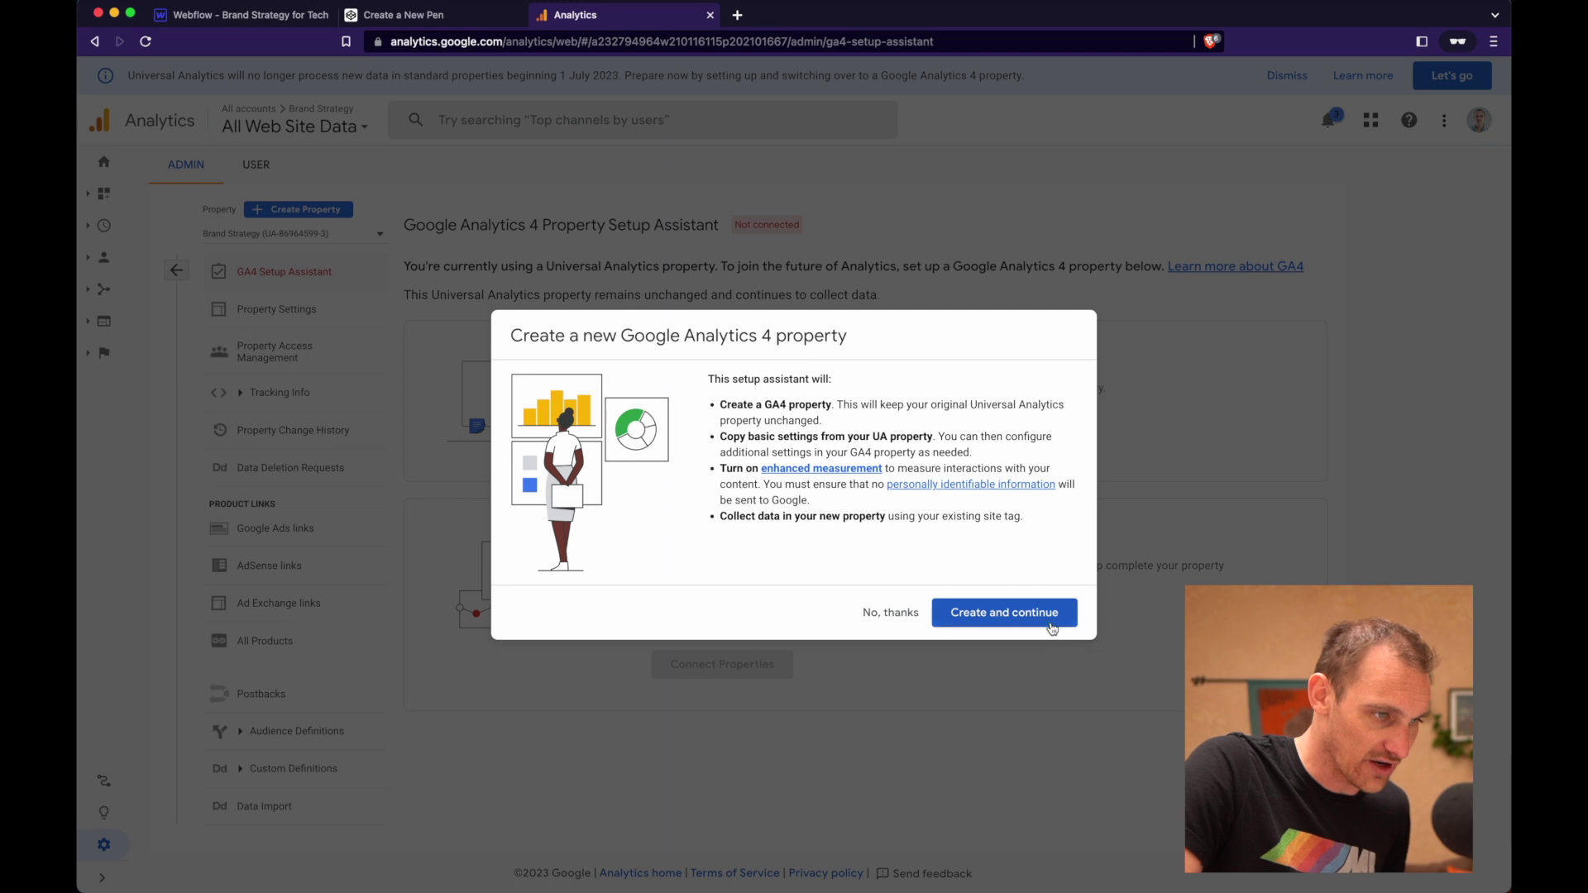
Step: Create the GA4 property and select the manual-install Google tag snippet from its web stream
click(1052, 626)
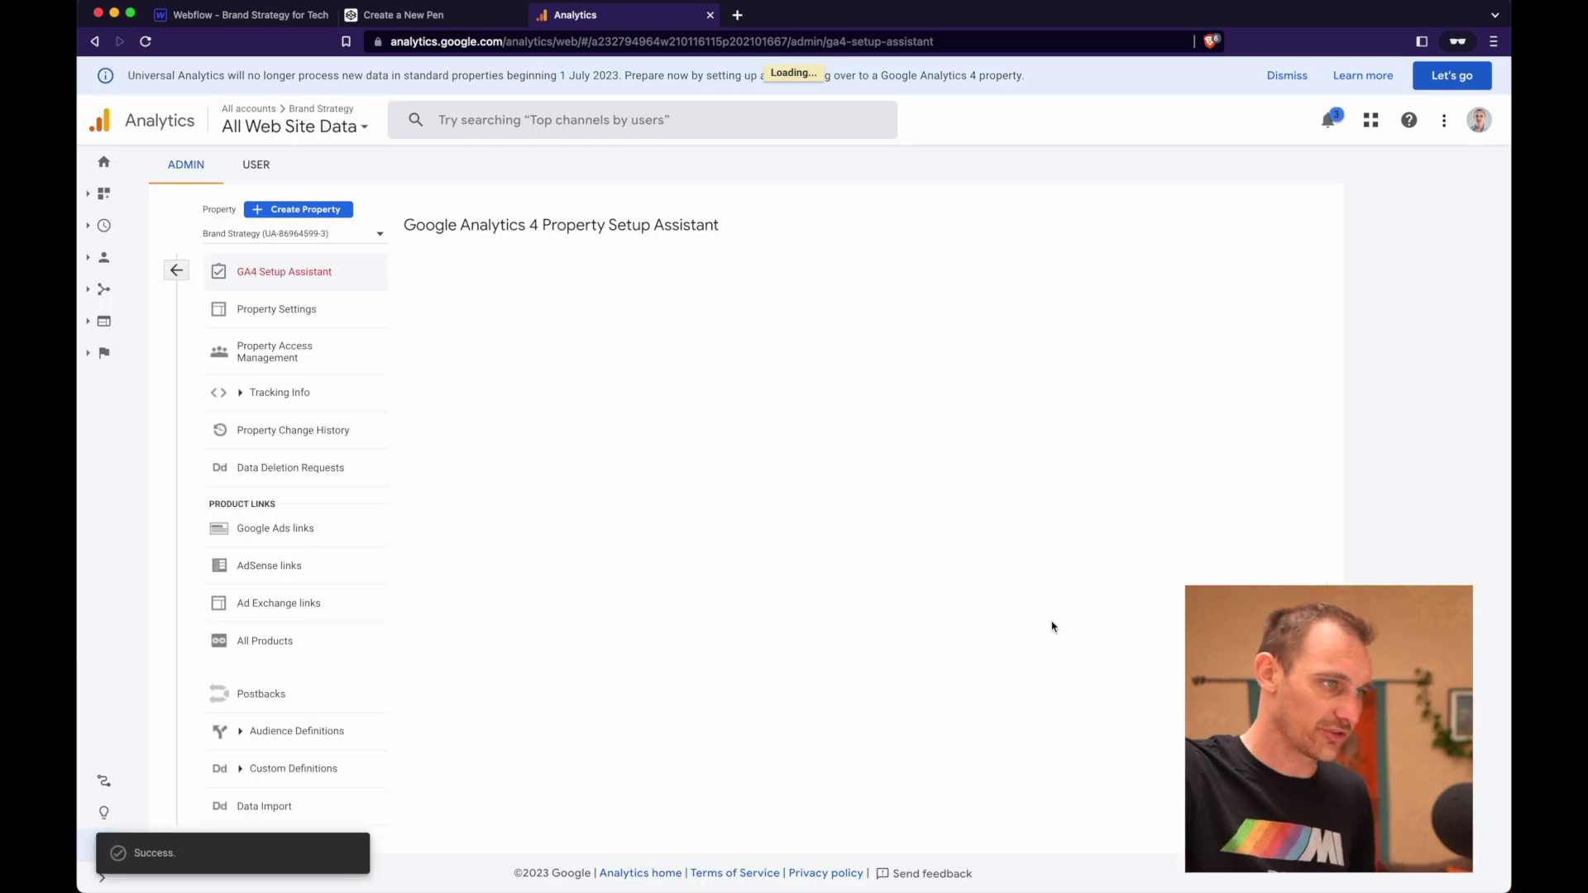
click(653, 445)
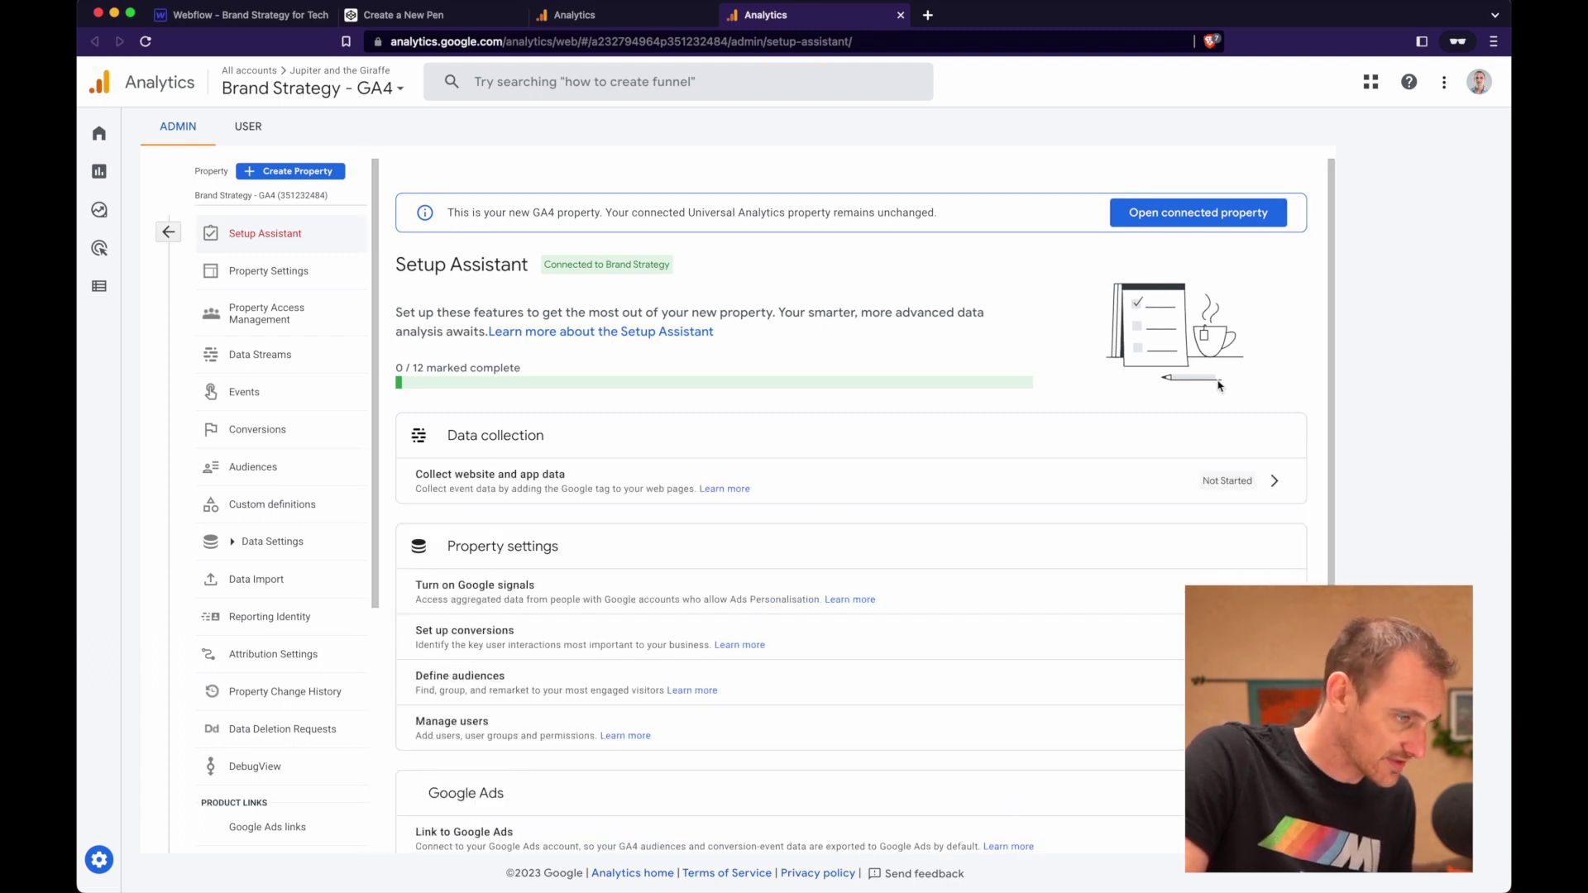
scroll(997, 644, down, 3)
click(211, 350)
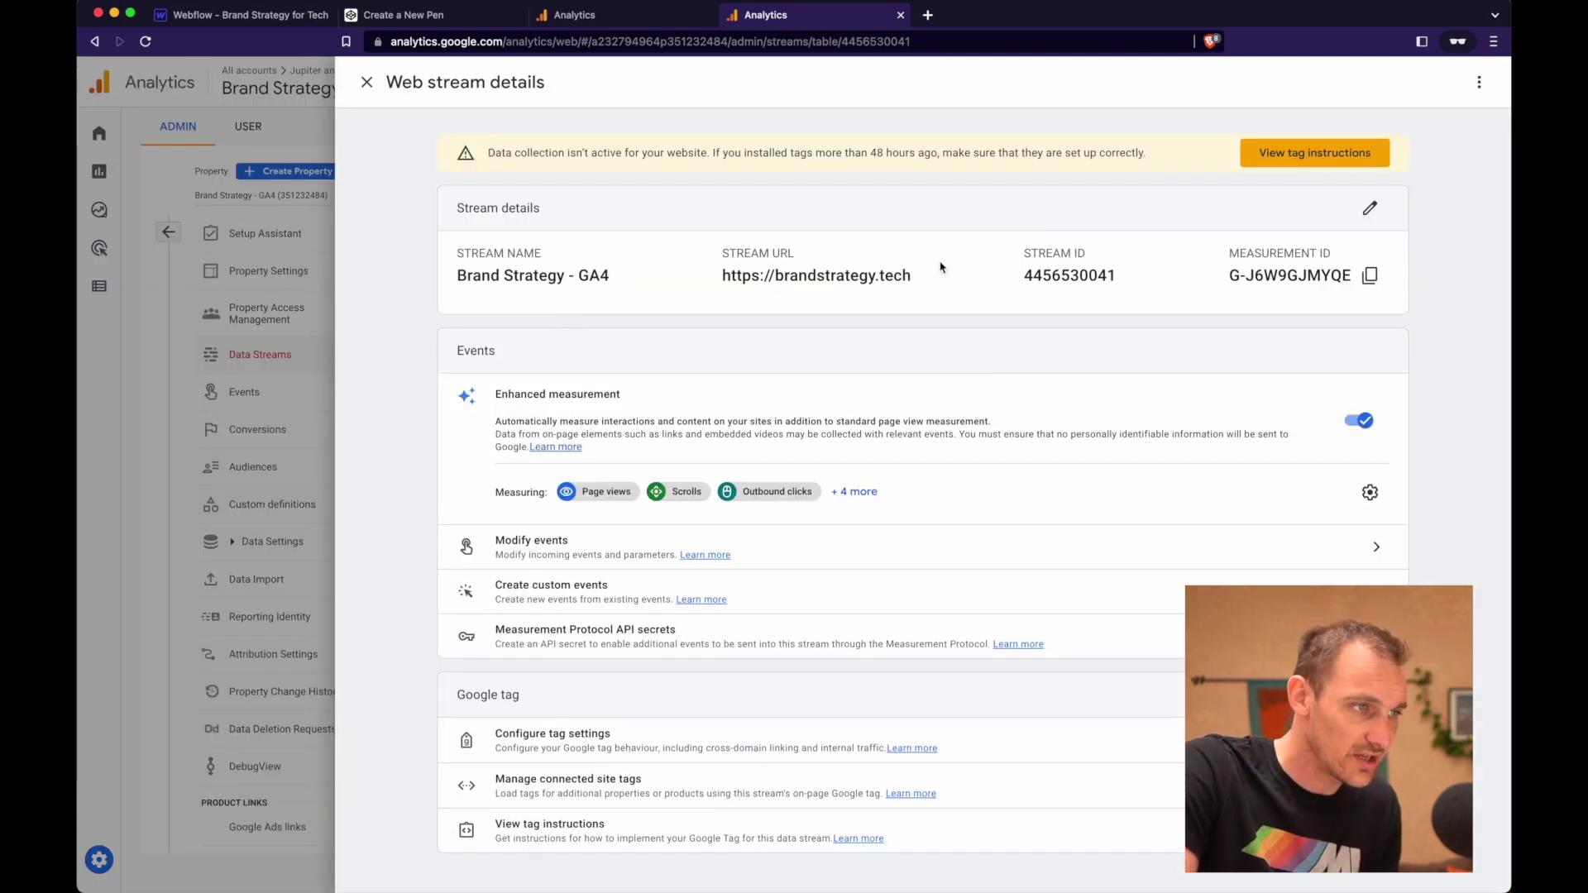
click(1325, 163)
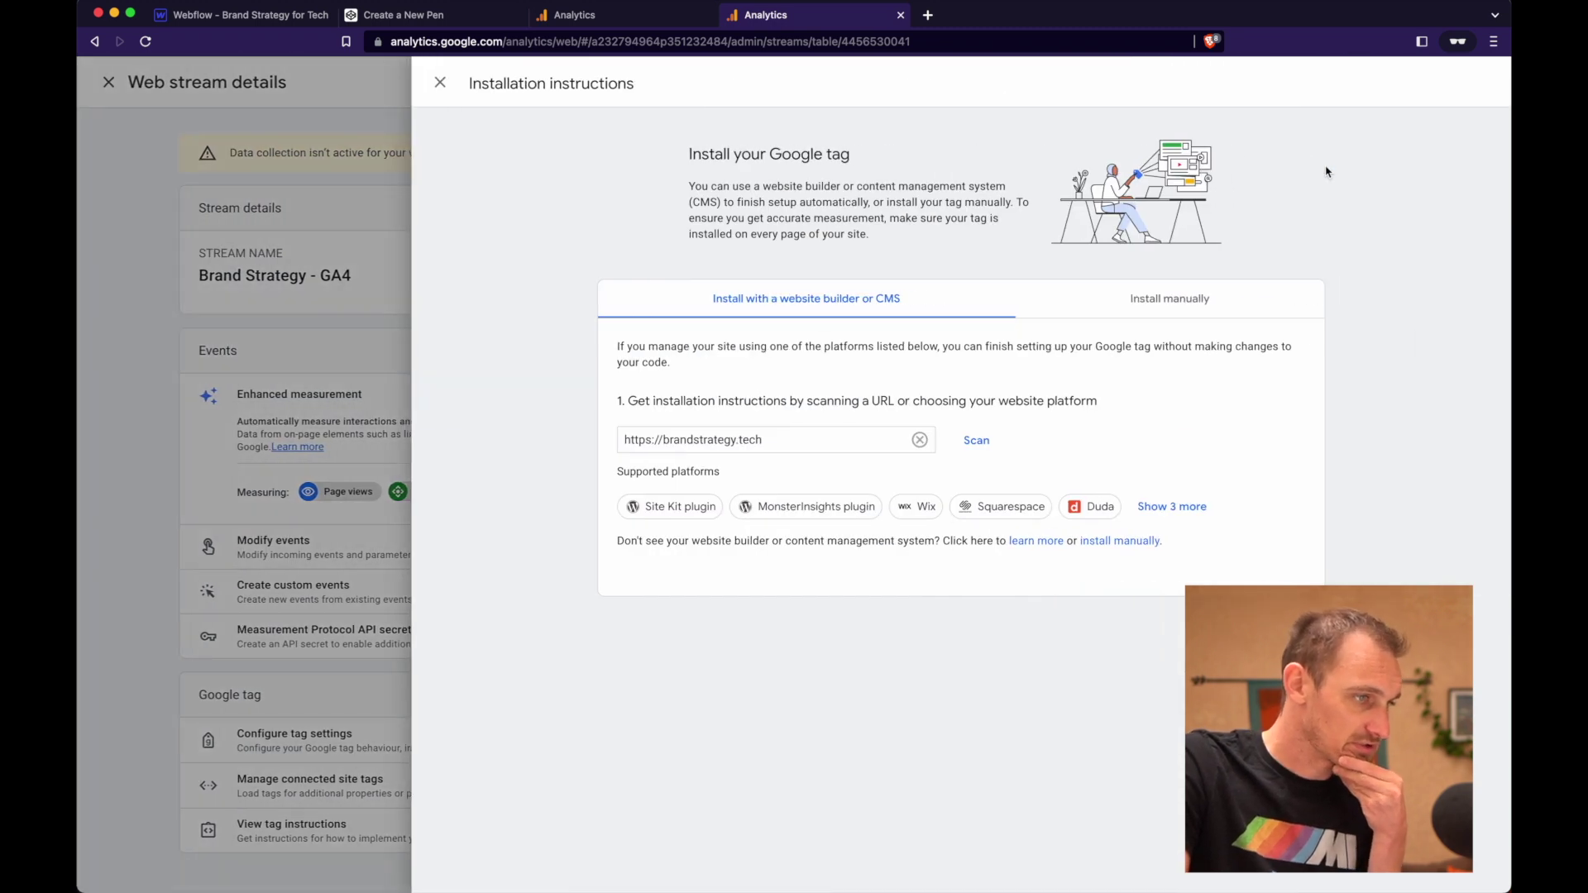
click(1130, 311)
drag(700, 579, 627, 427)
key(super+c)
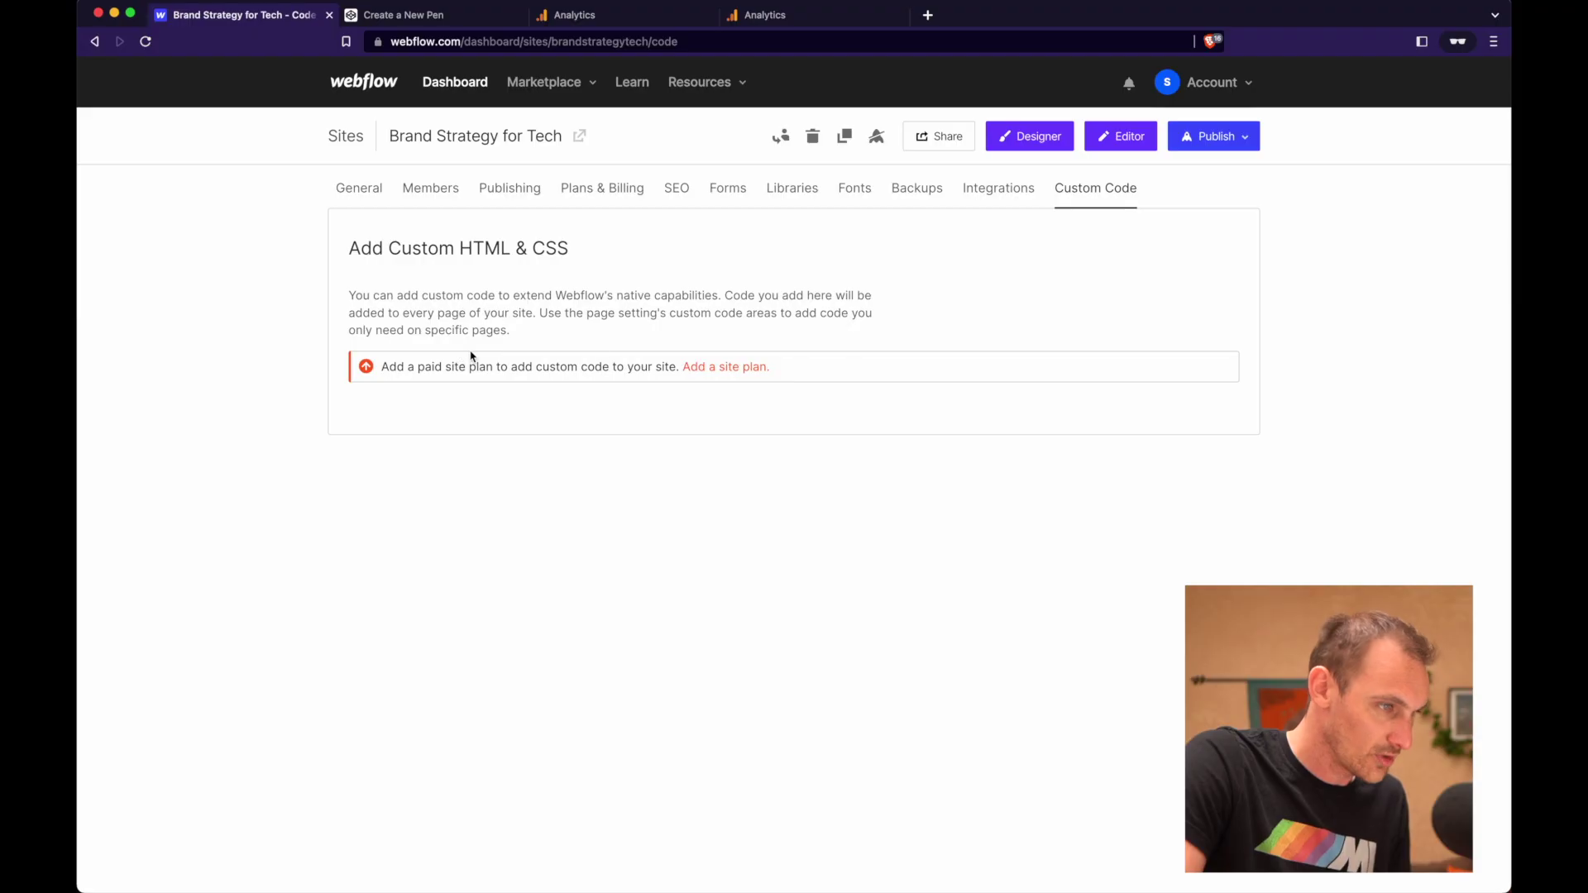
Step: Follow the 'Add a site plan' link to the site's Plans & Billing page
click(721, 369)
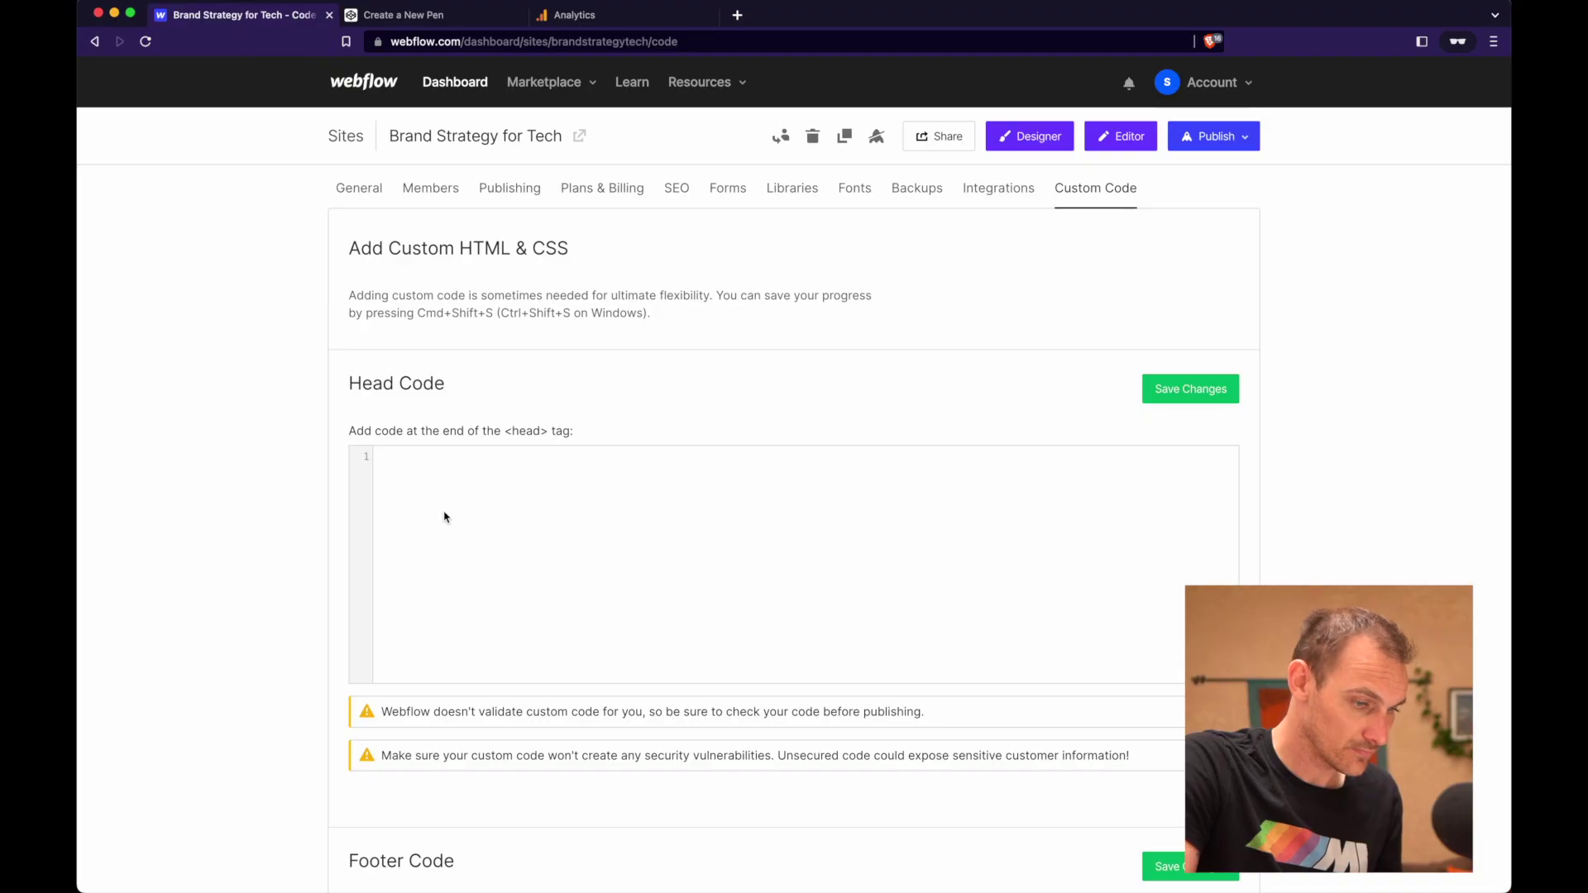
Step: Paste the Google tag into Head Code and set the Cookie Popup's ID to cookie-policy
key(super+v)
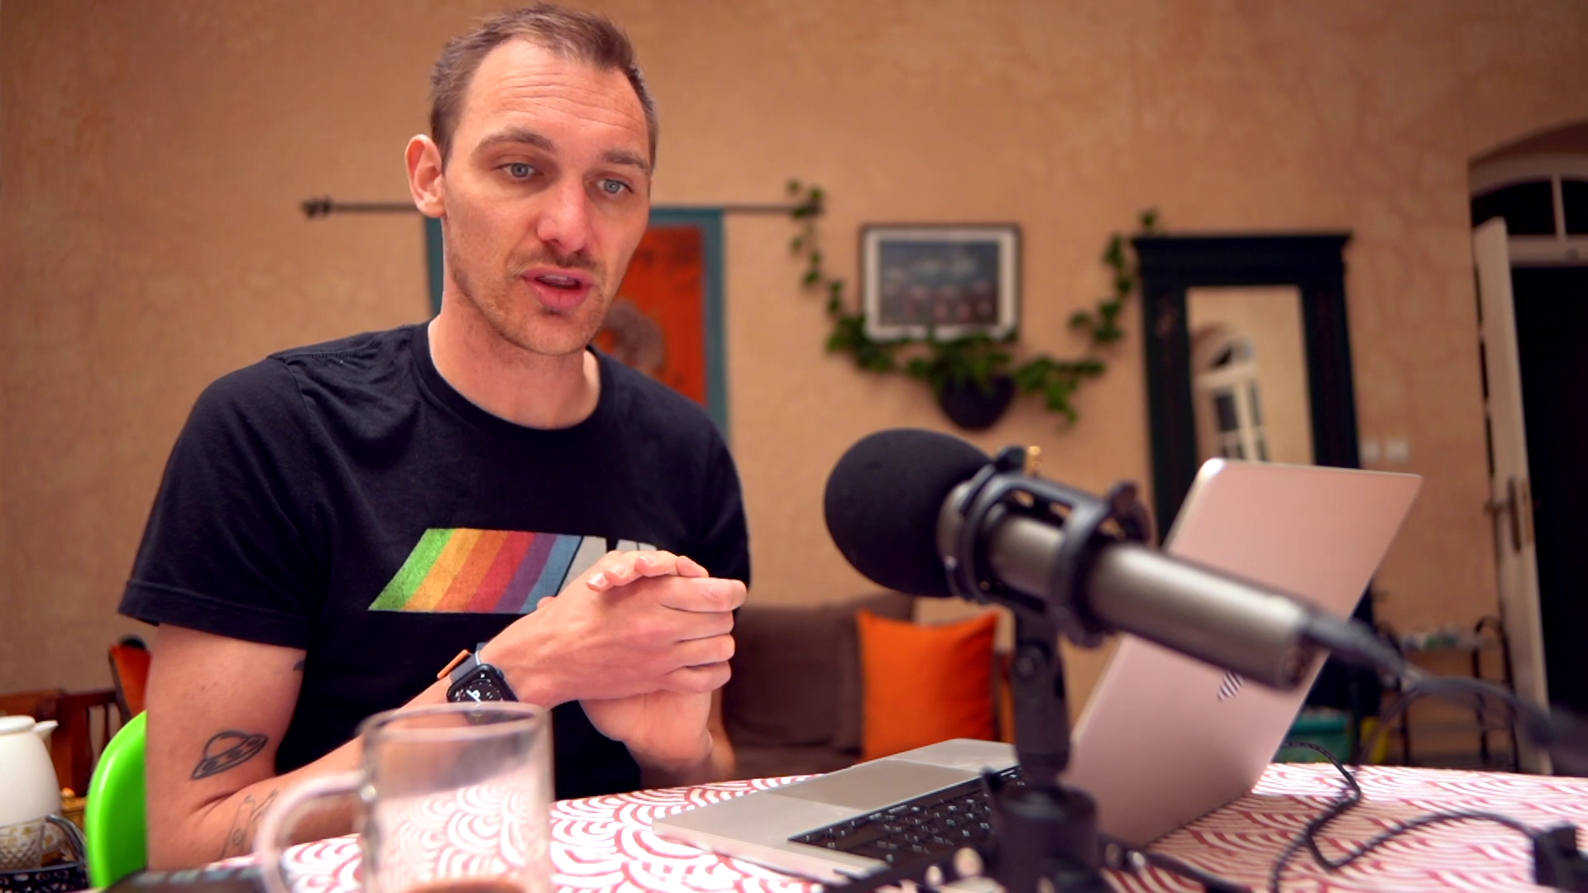
text(cookie-policy)
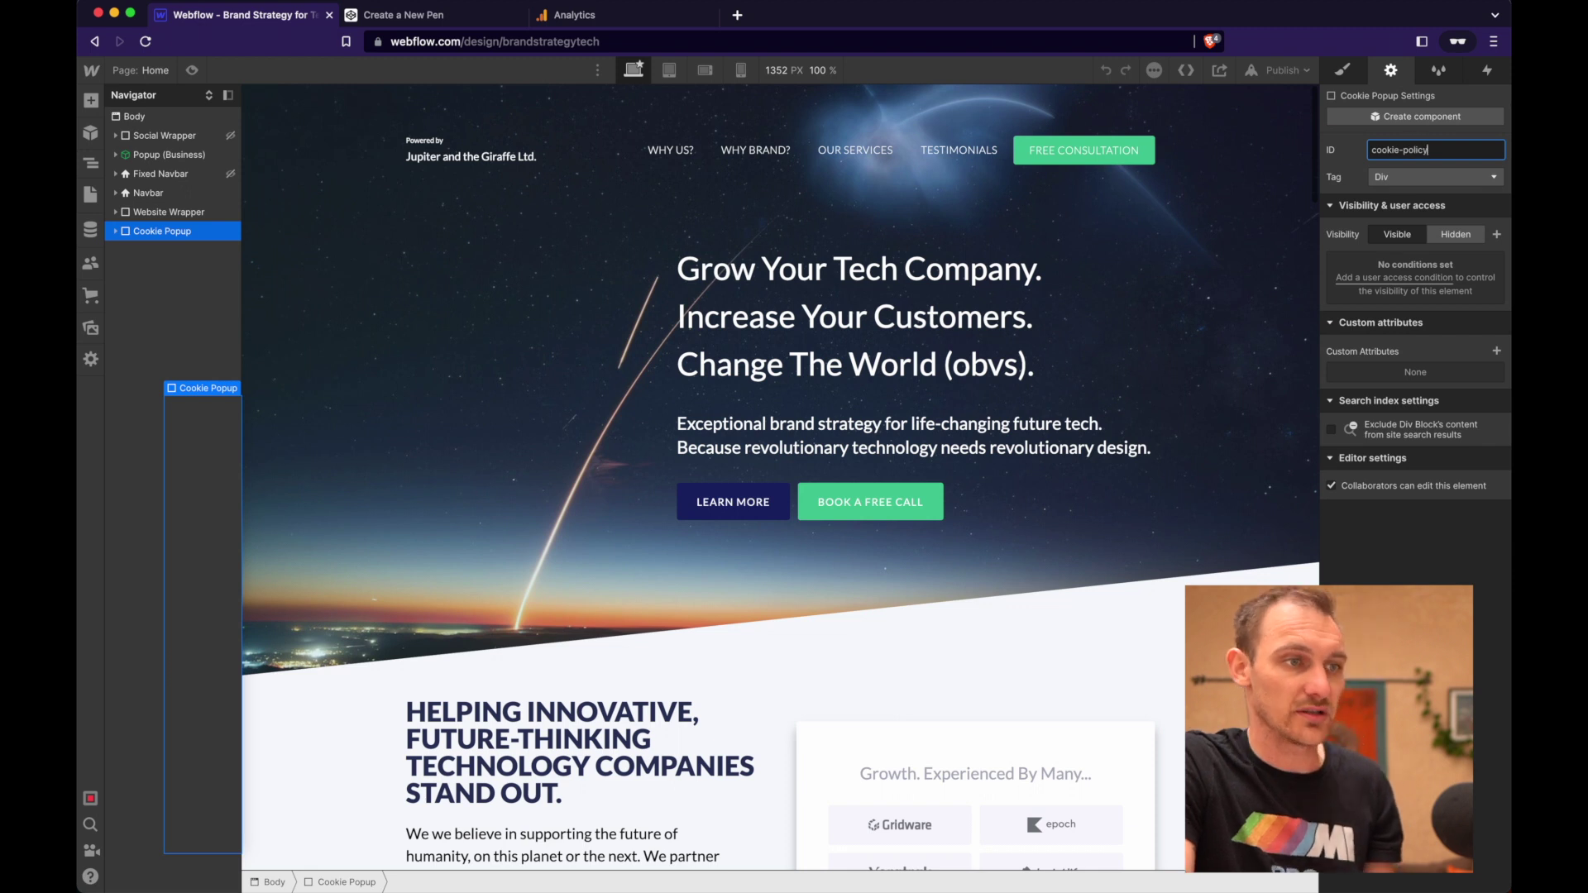
key(super+a)
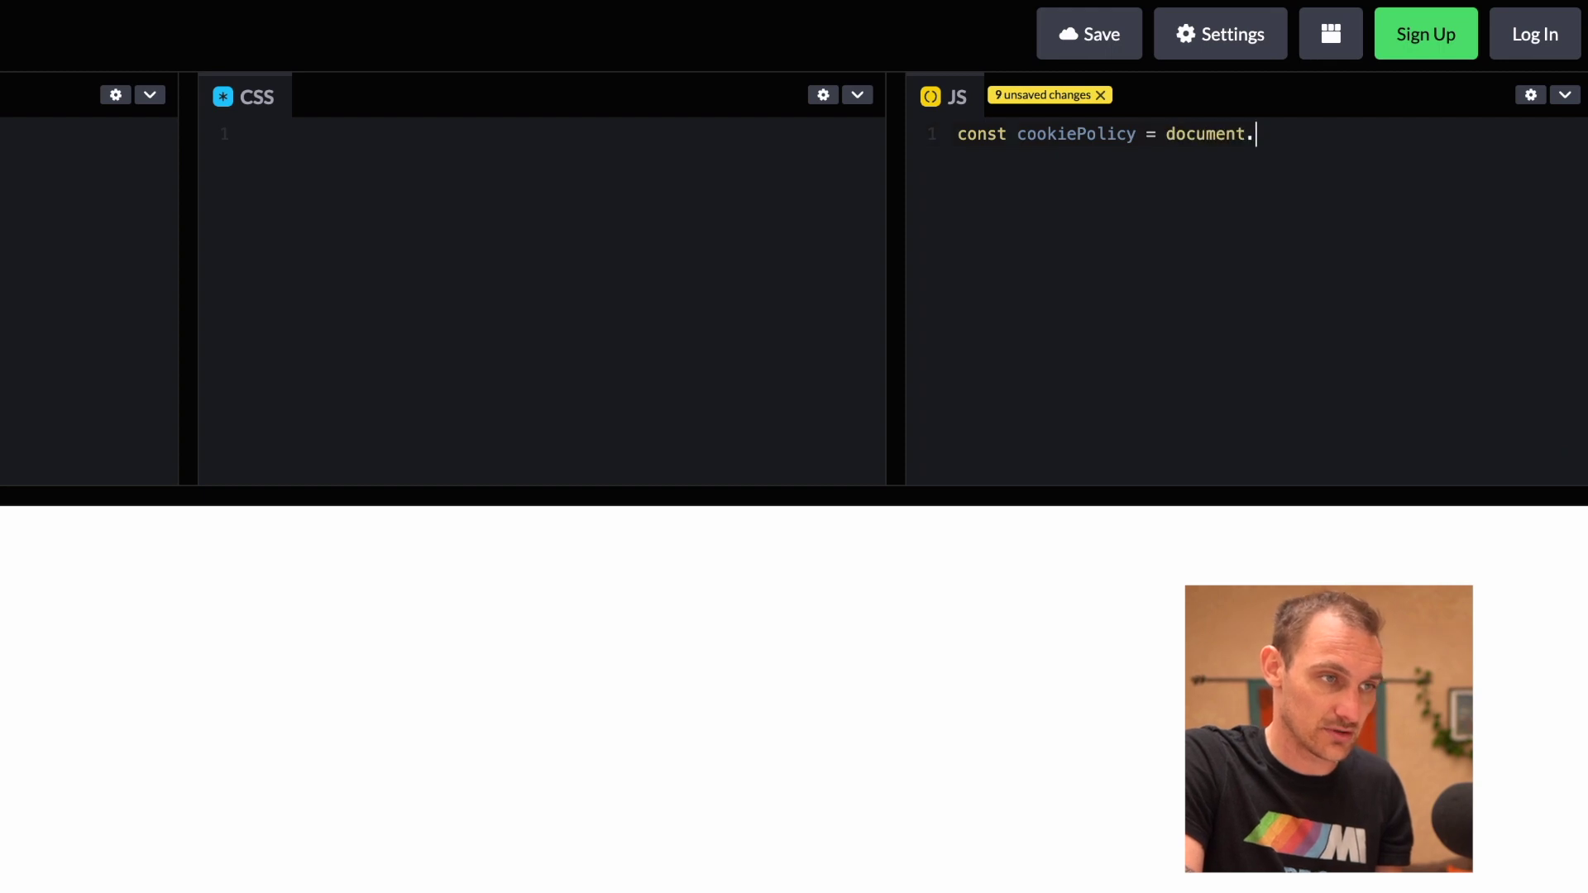
Step: Declare cookiePolicy as document.getElementById('cookie-policy') in the JS pane
text(r)
key(BackSpace)
key(ctrl+shift+Left)
text(getElementBy)
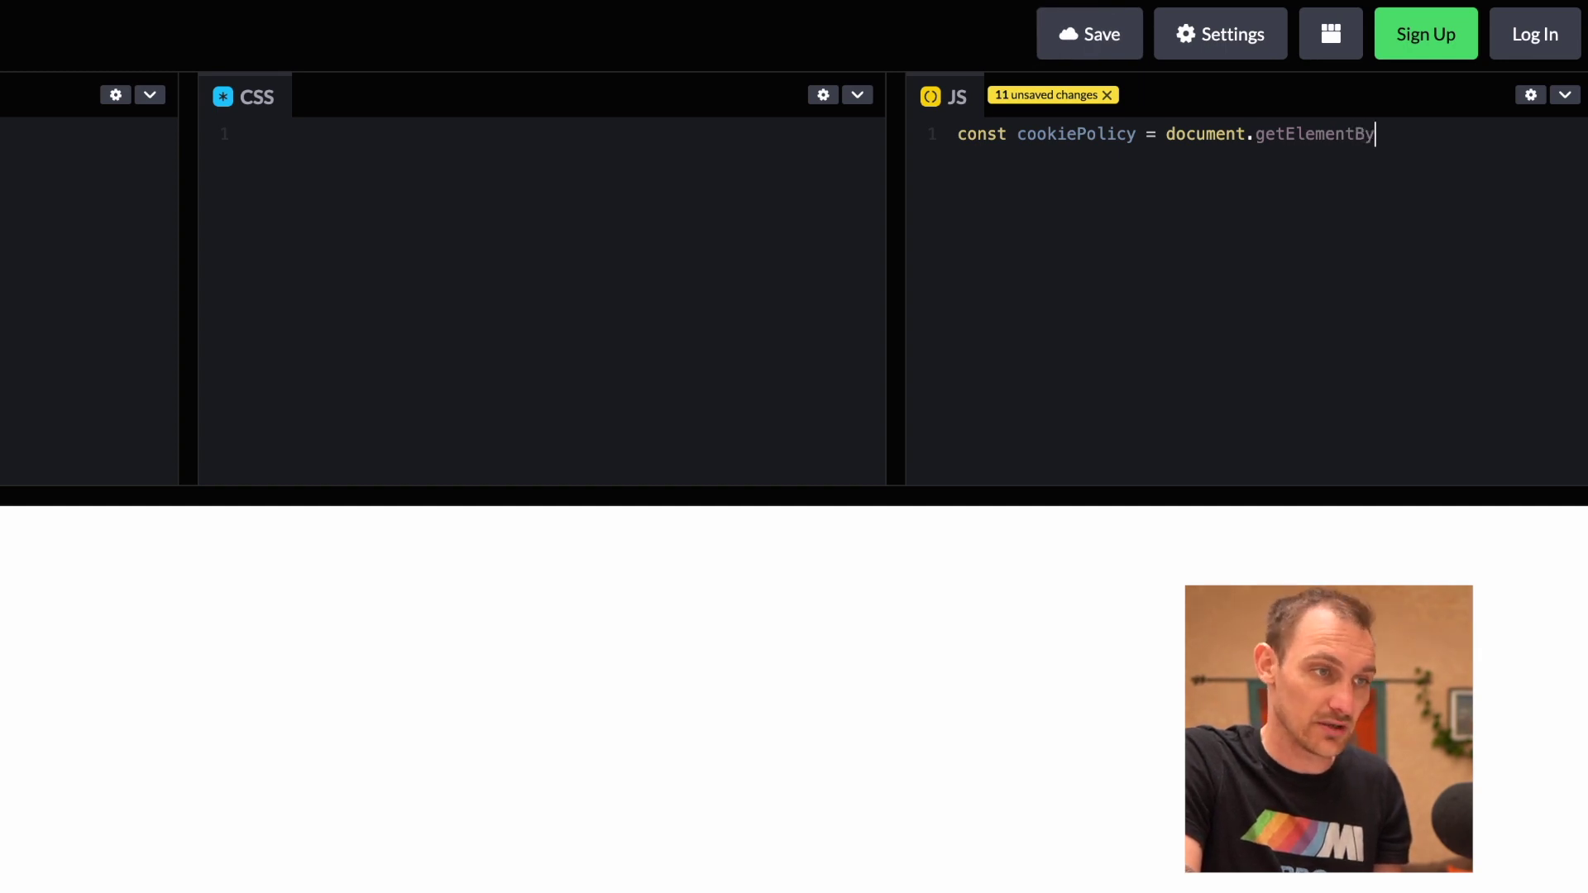
text(Id('cookie-policy'))
key(Return)
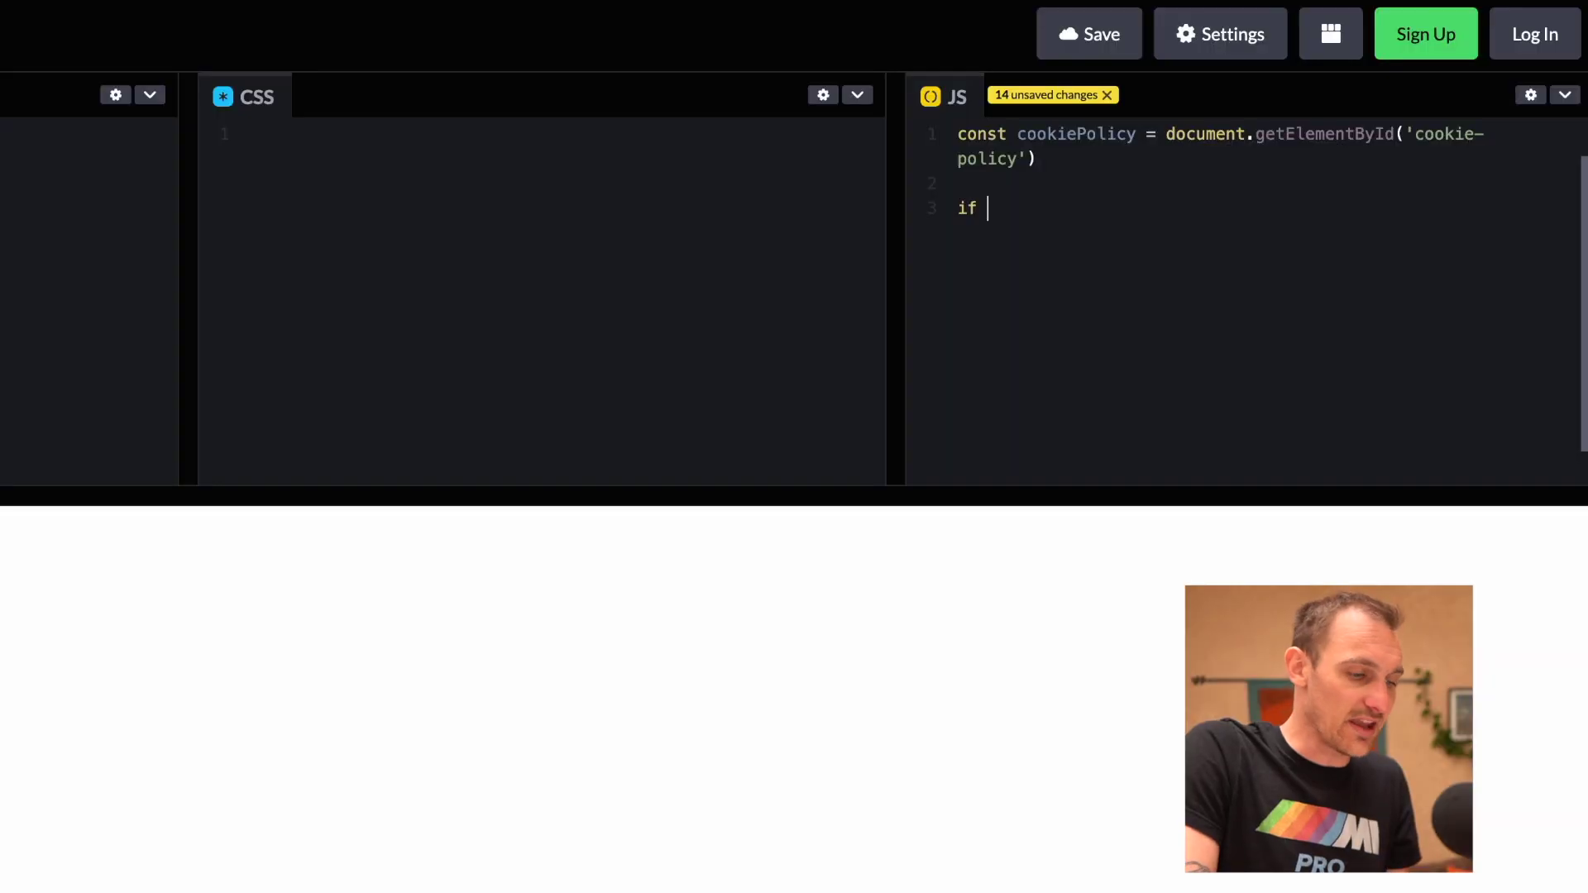
Step: Add an if (!localStorage['cookie_accepted']) block calling cookiePolicy.classList.add, then select all code
text((loca)
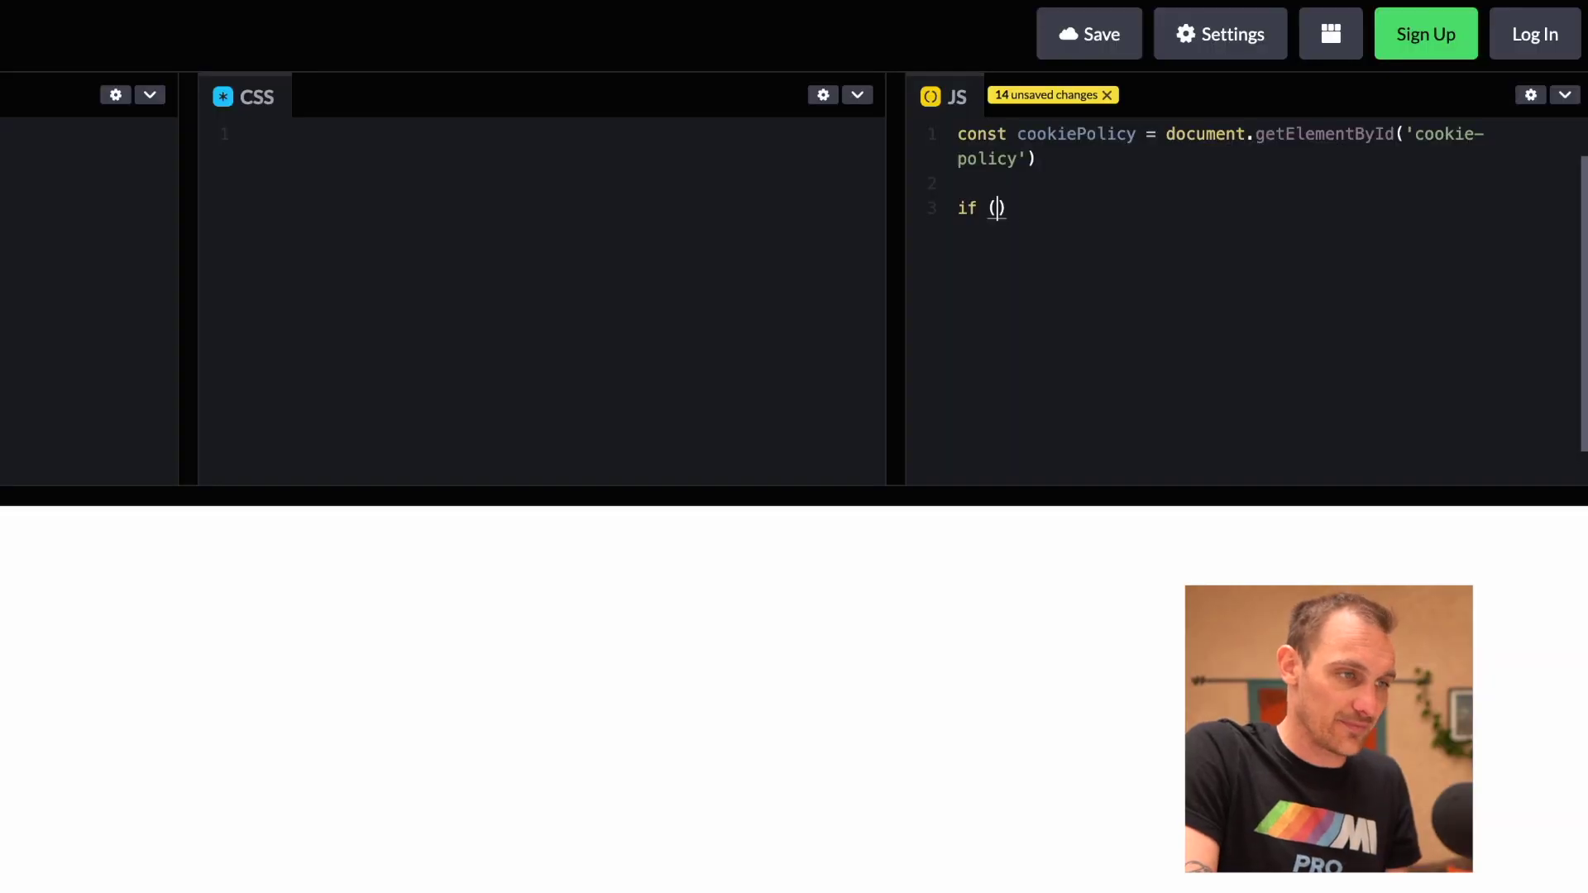
text(lStorage)
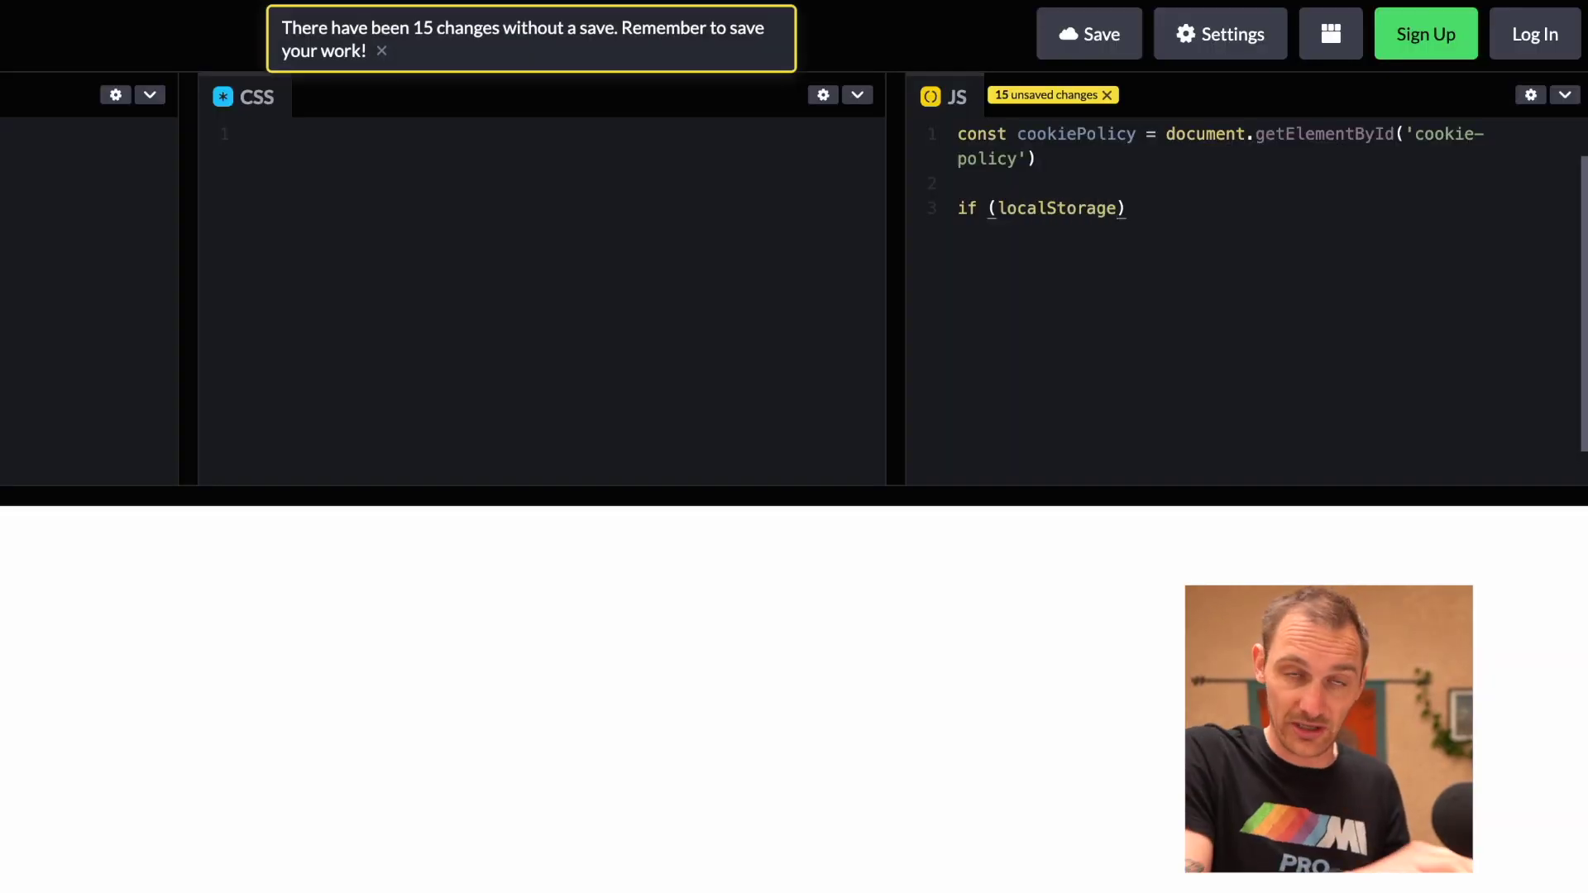
text([')
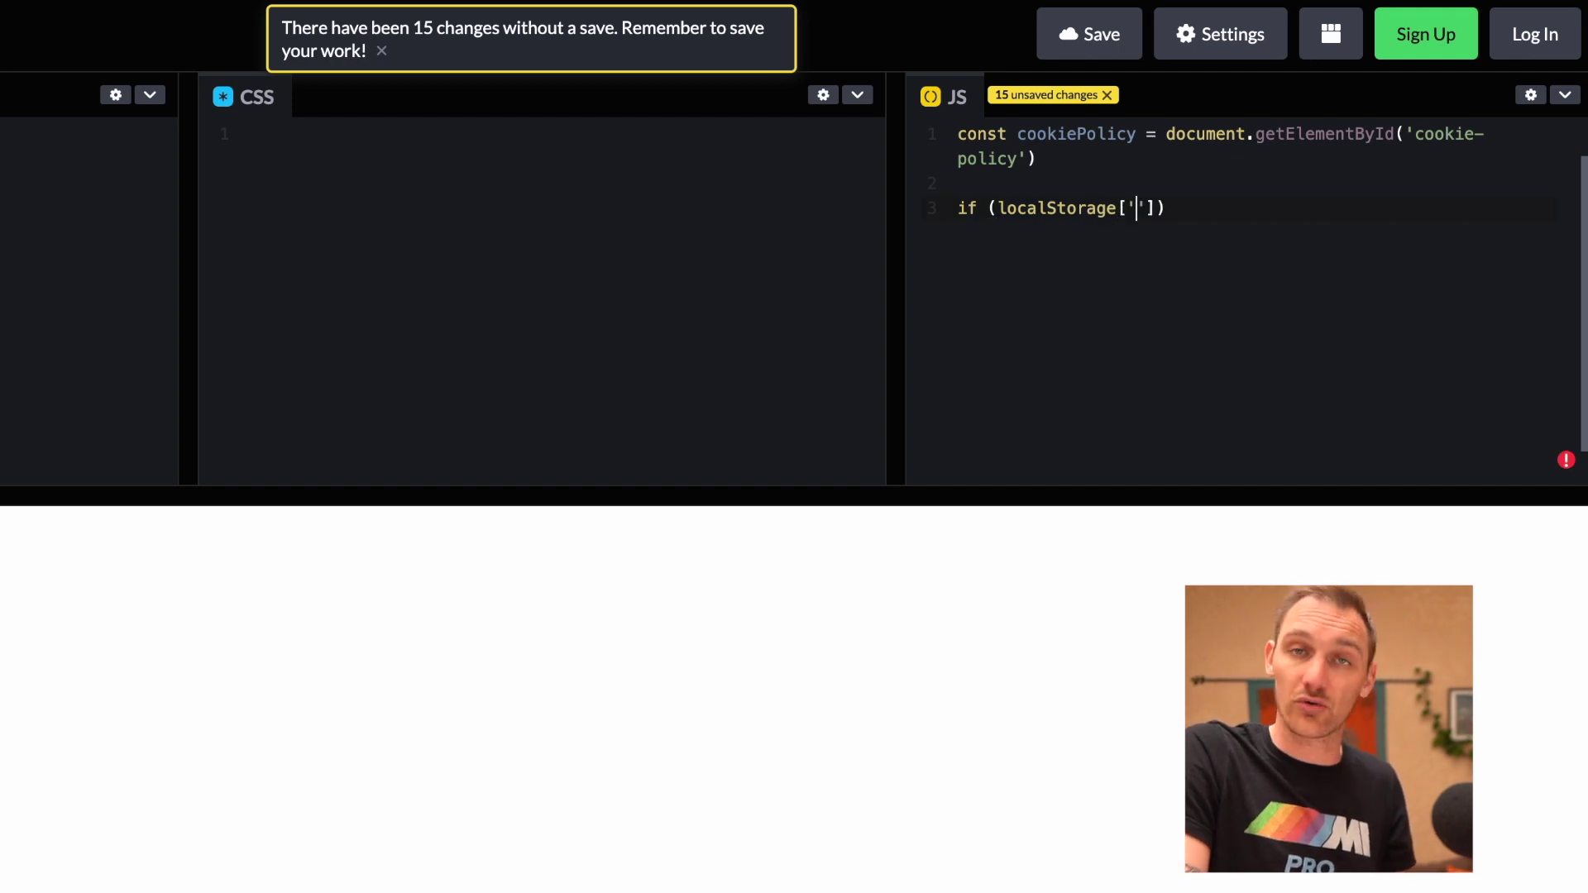
text(cookie_)
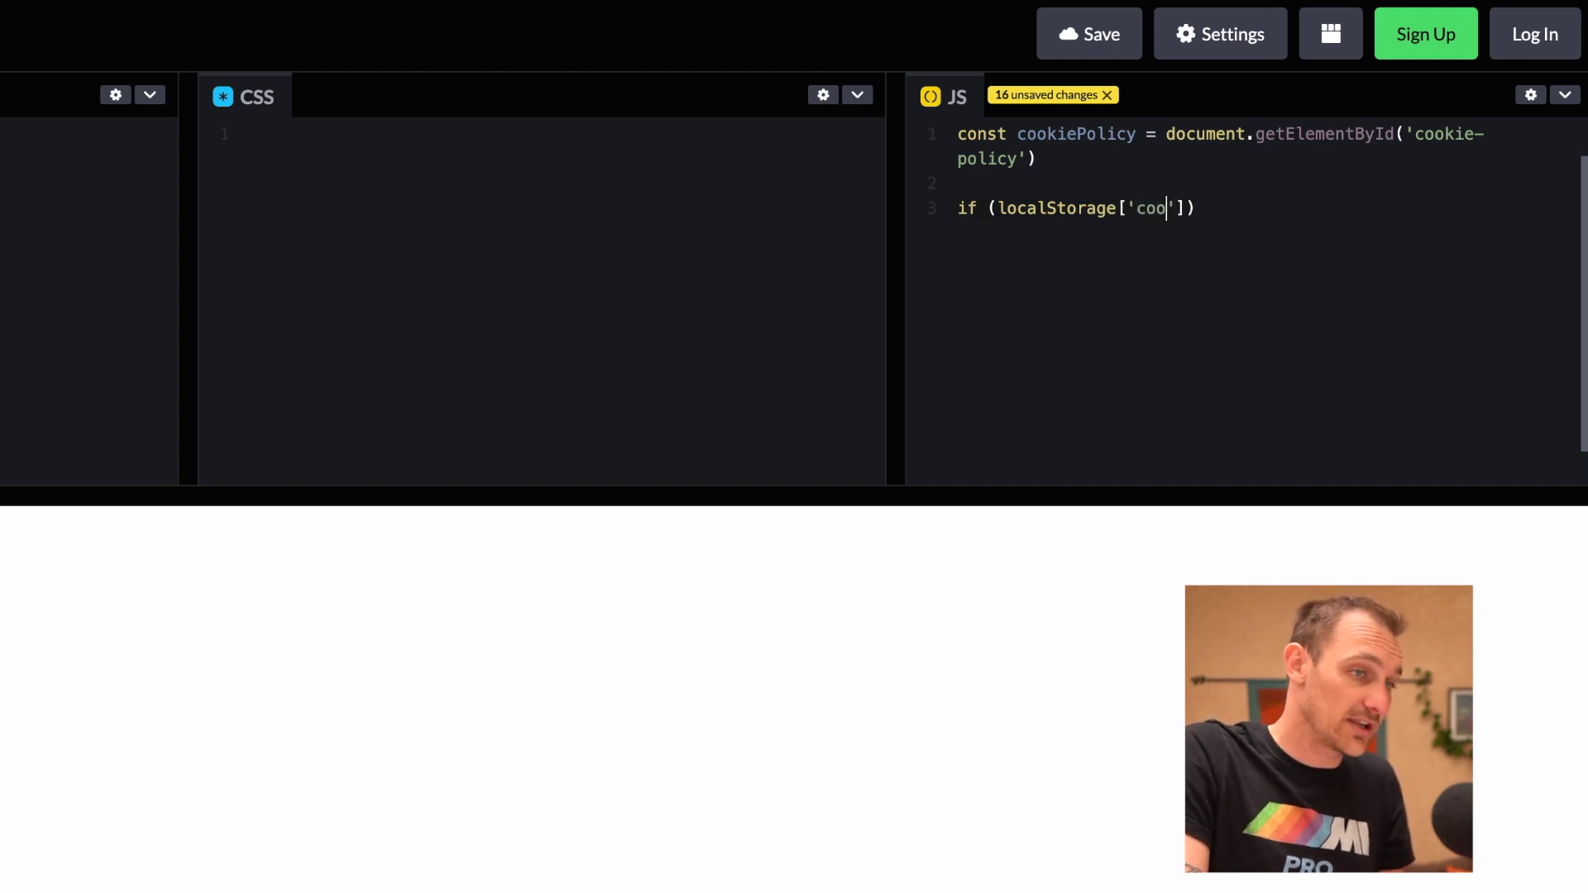
text(acce)
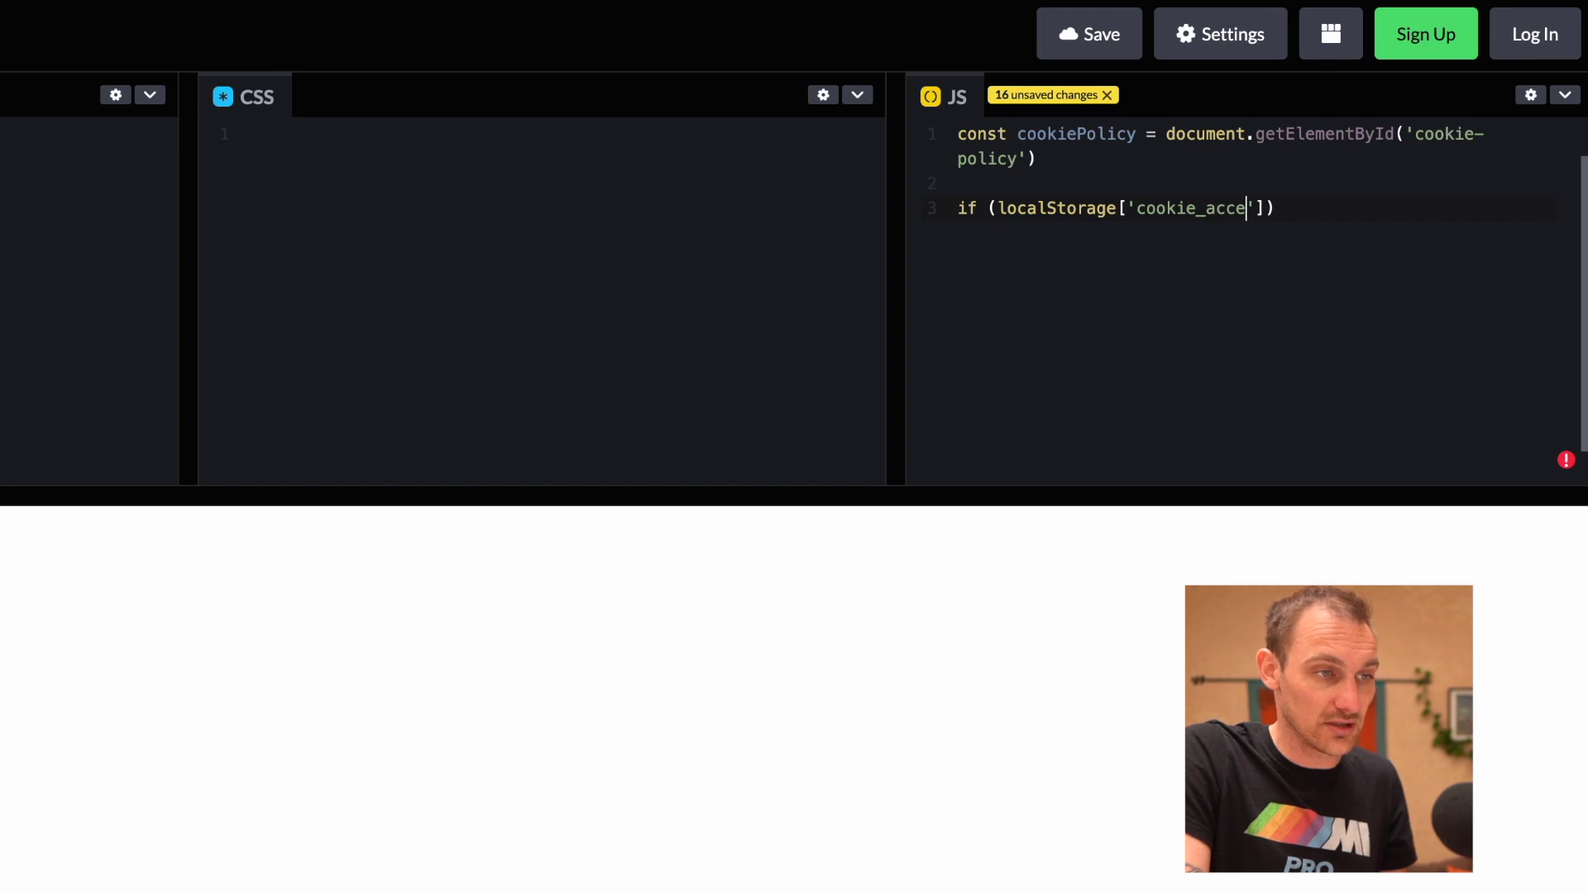
text(pted']) )
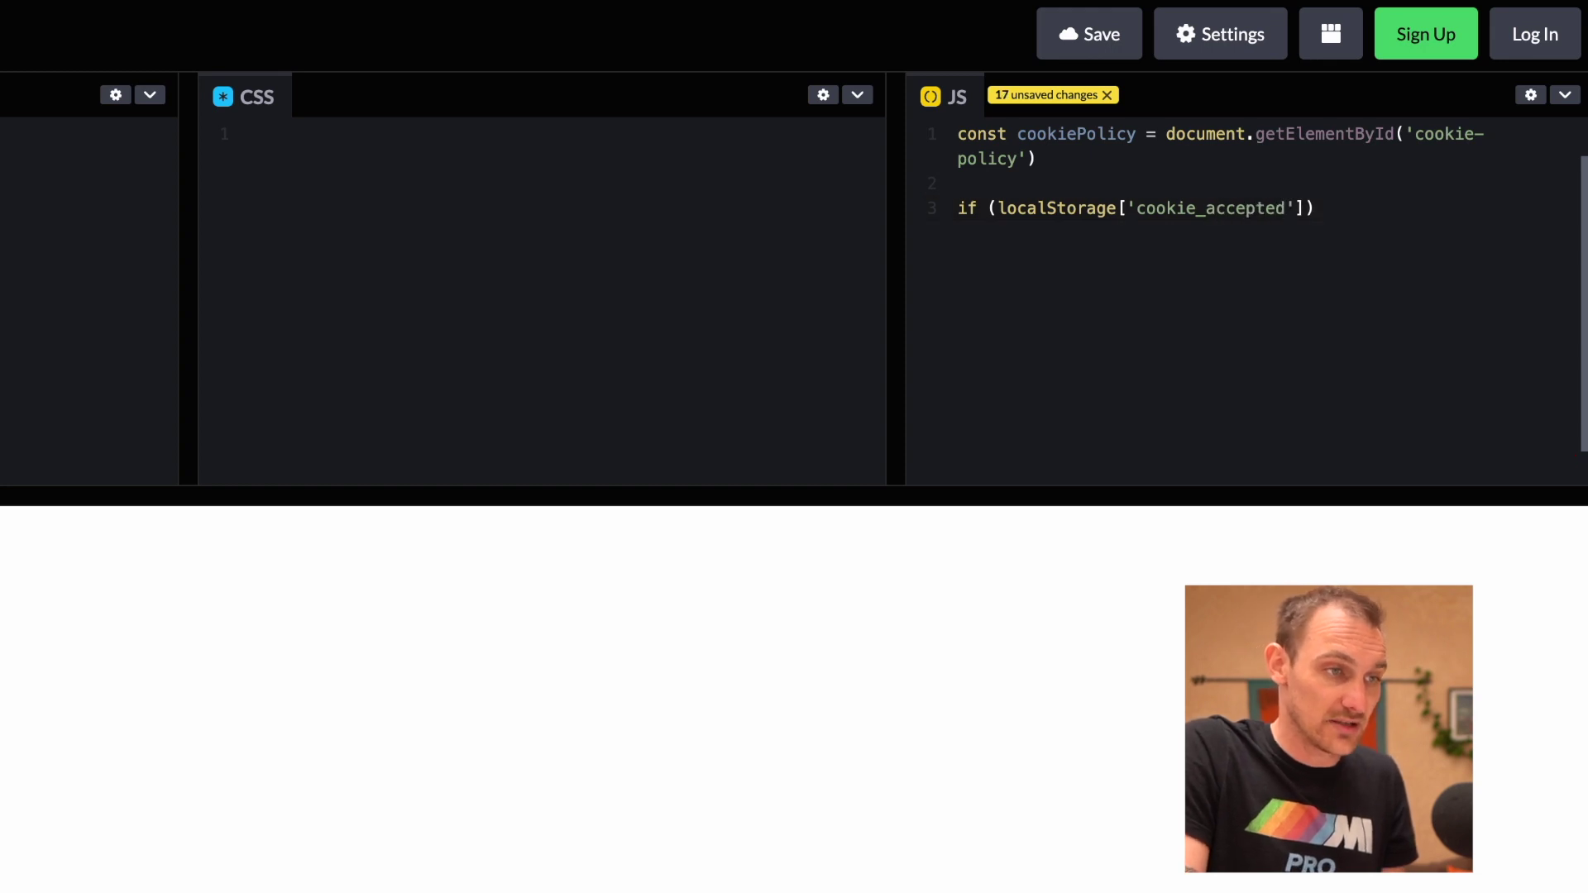
text({)
key(Return)
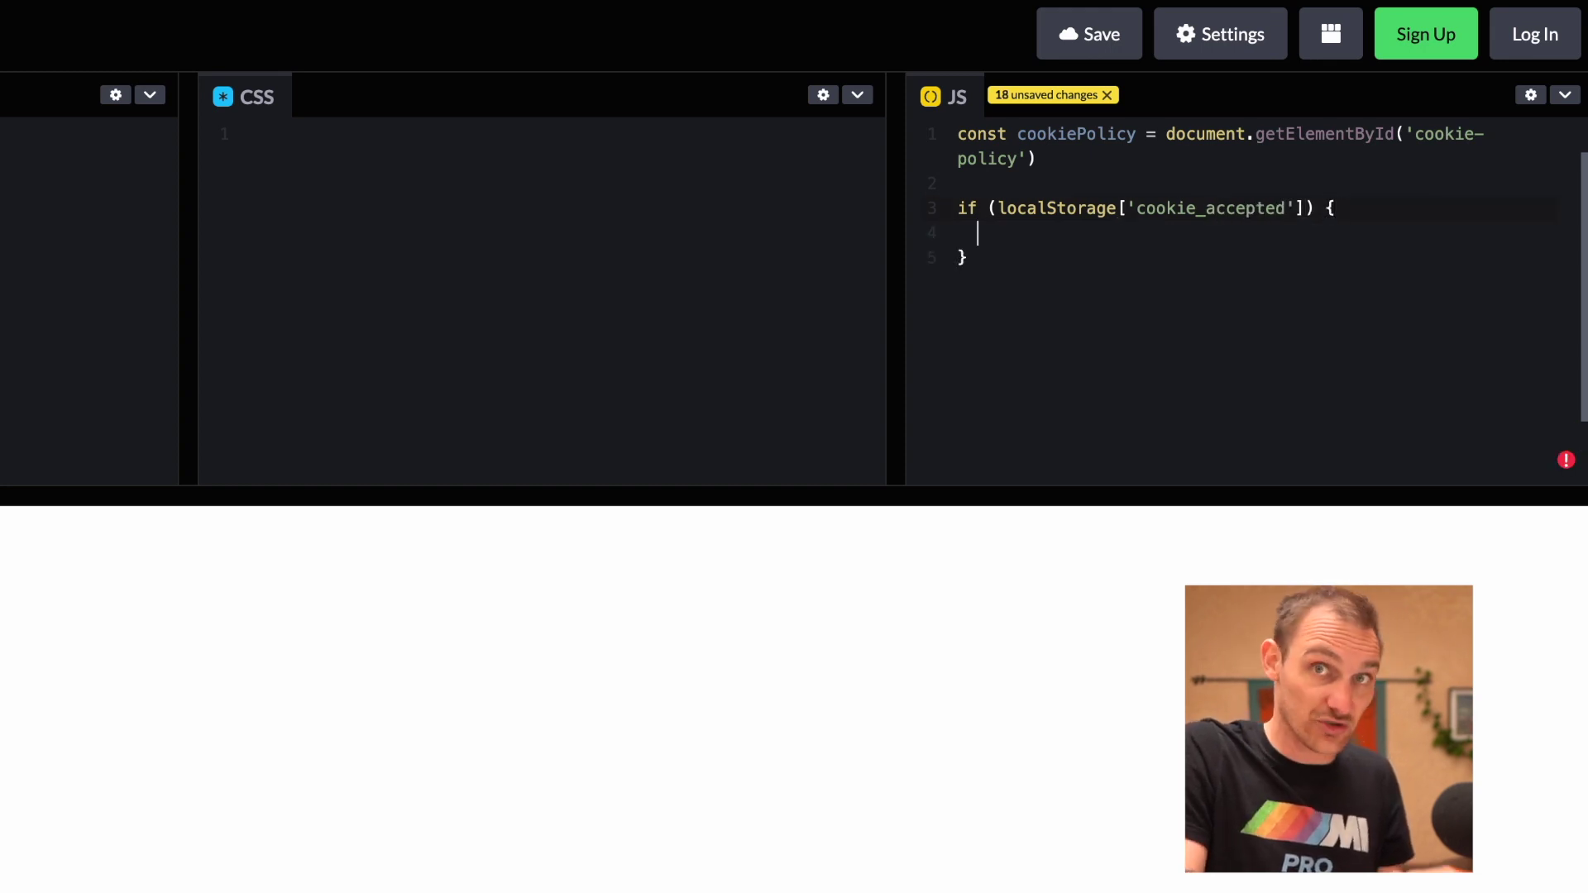
click(989, 208)
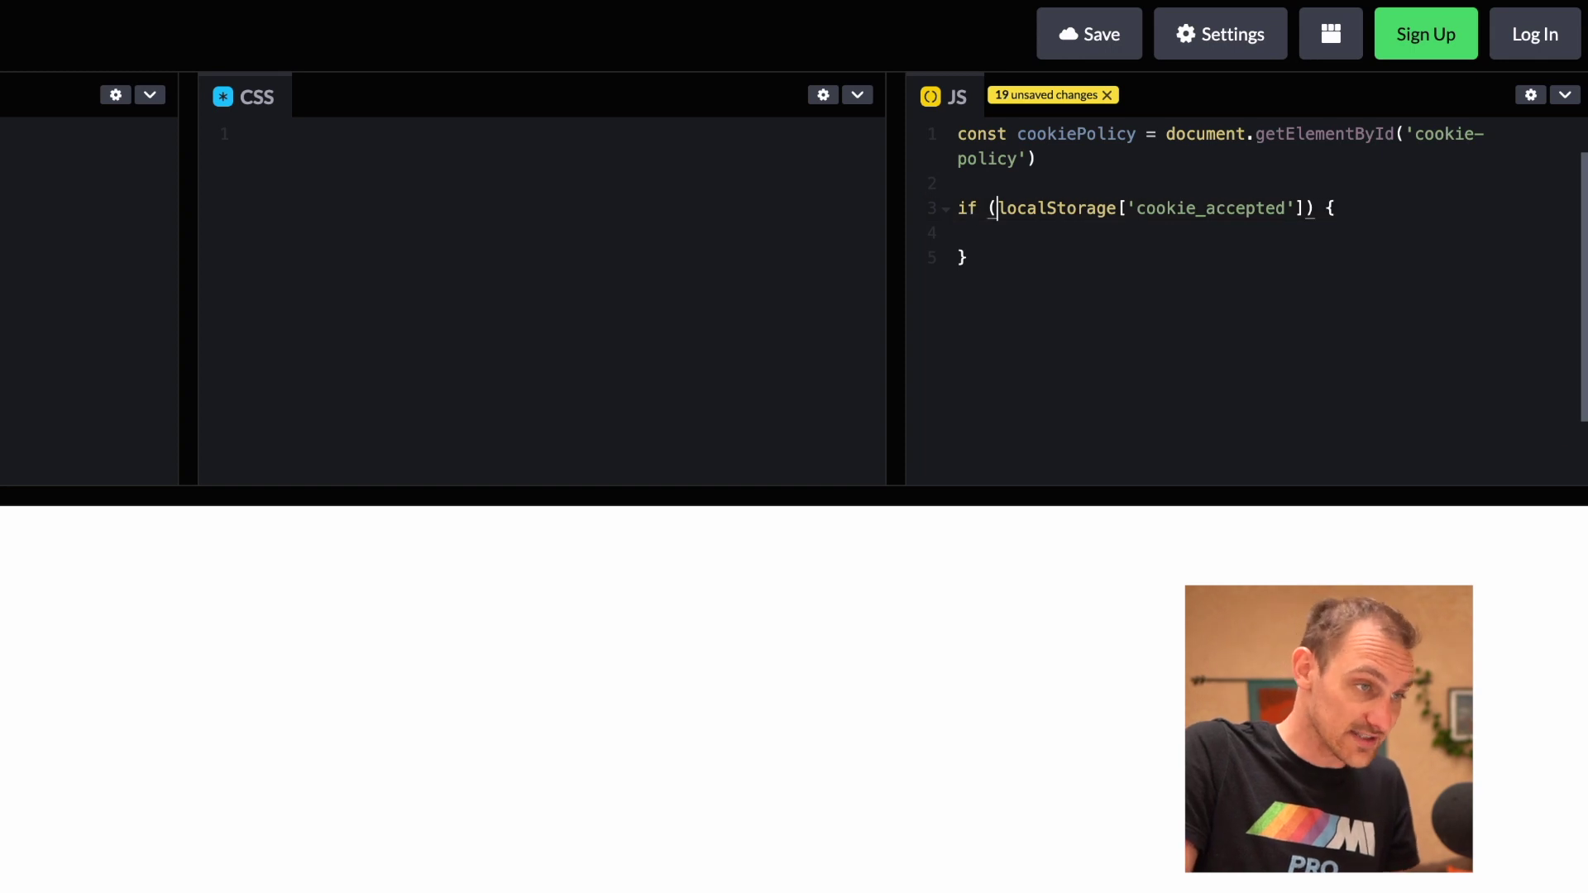
text(!)
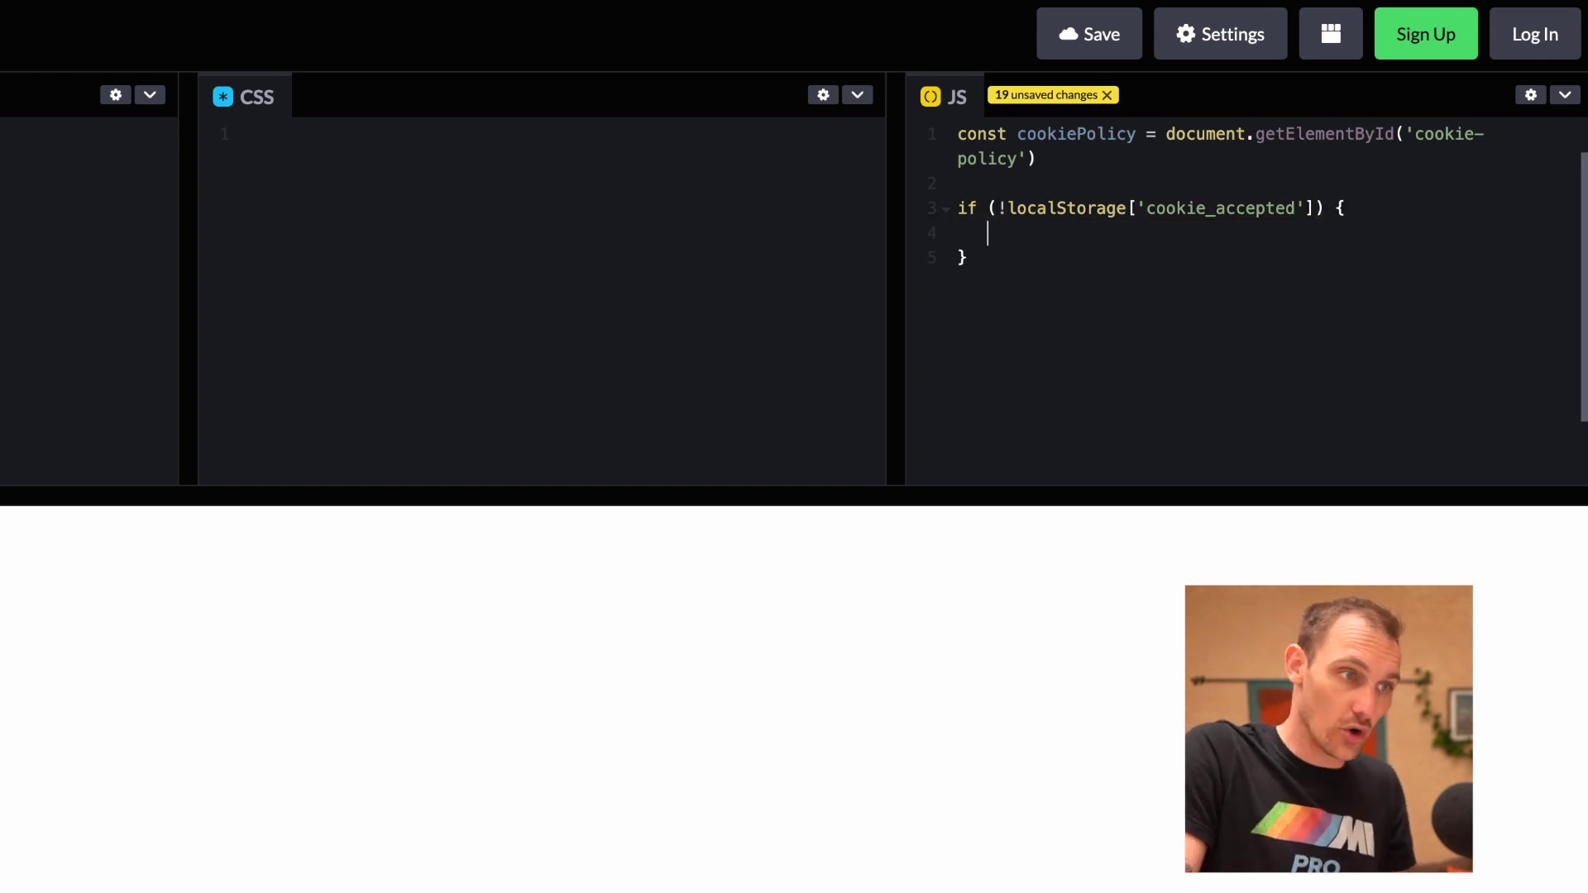
click(1067, 133)
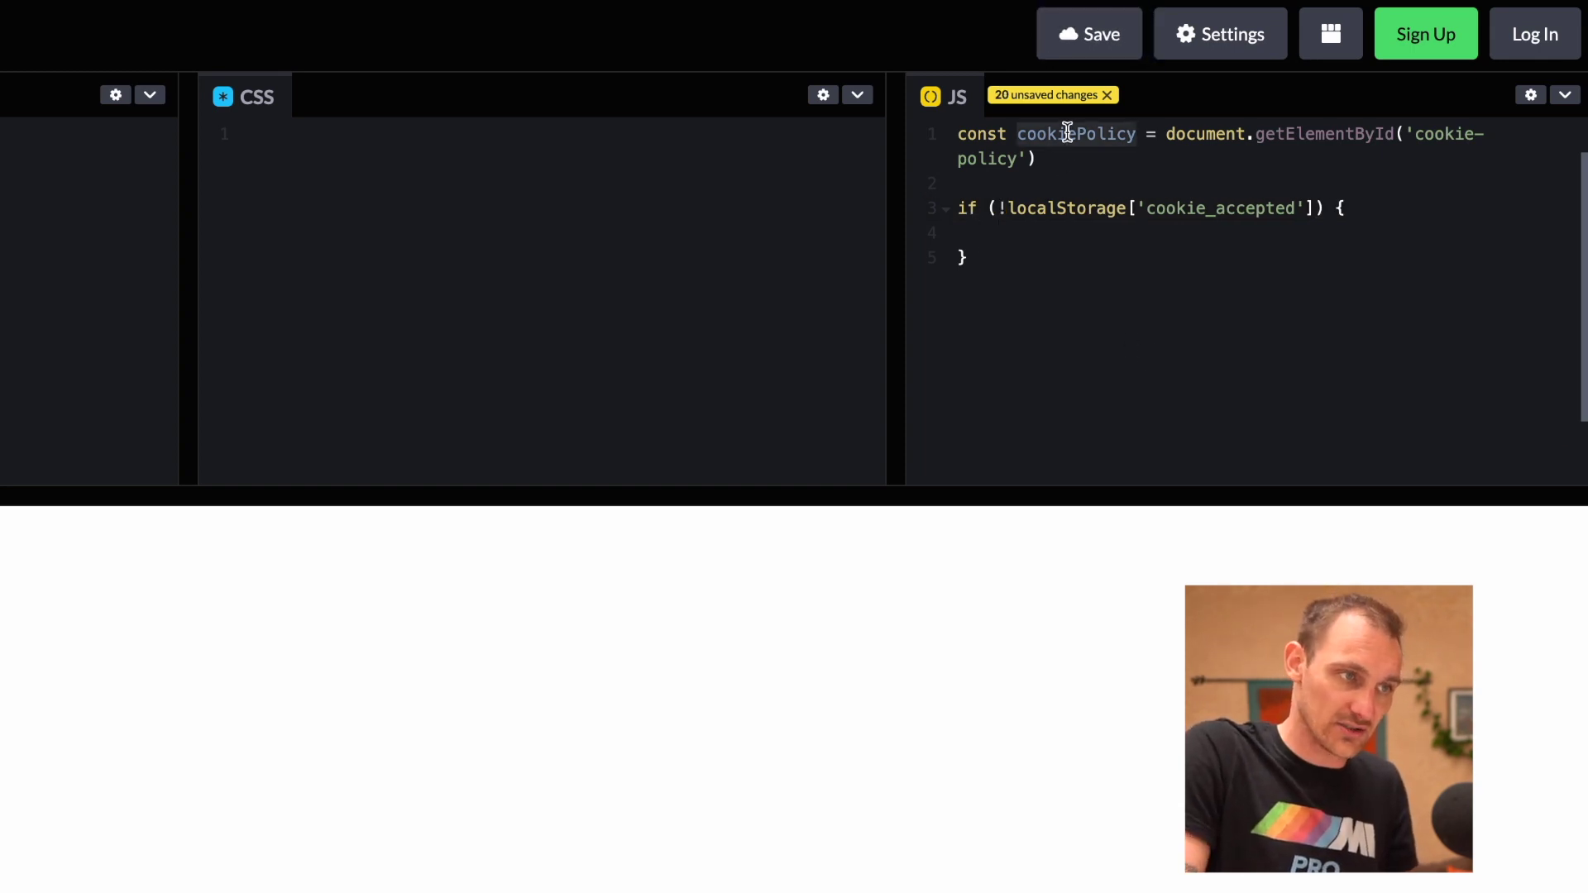
click(1047, 251)
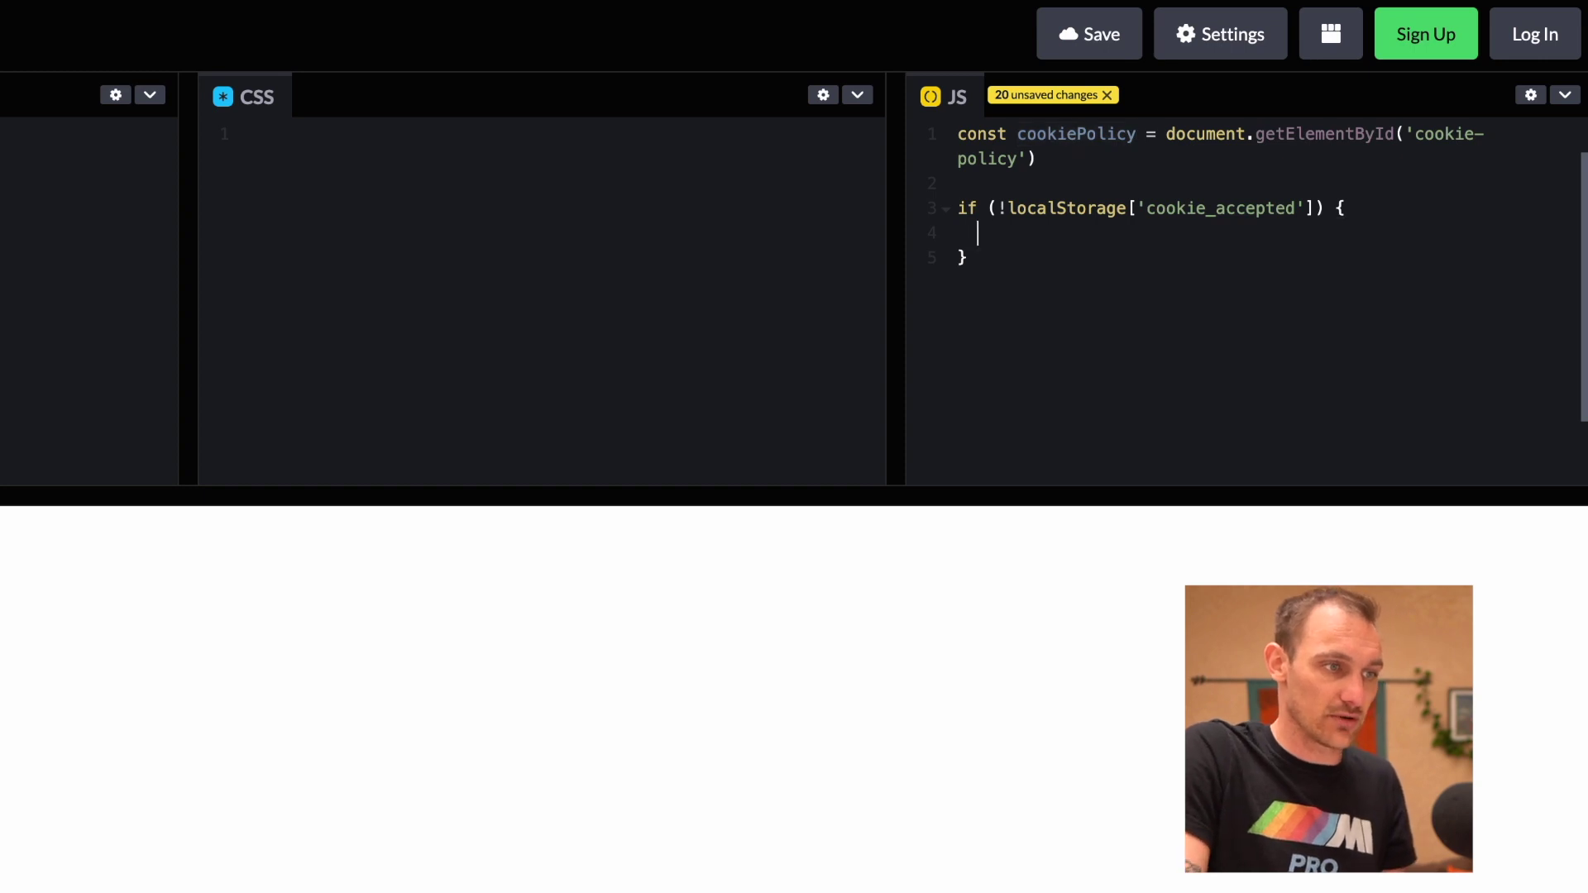
text(cookiePolicy.cl)
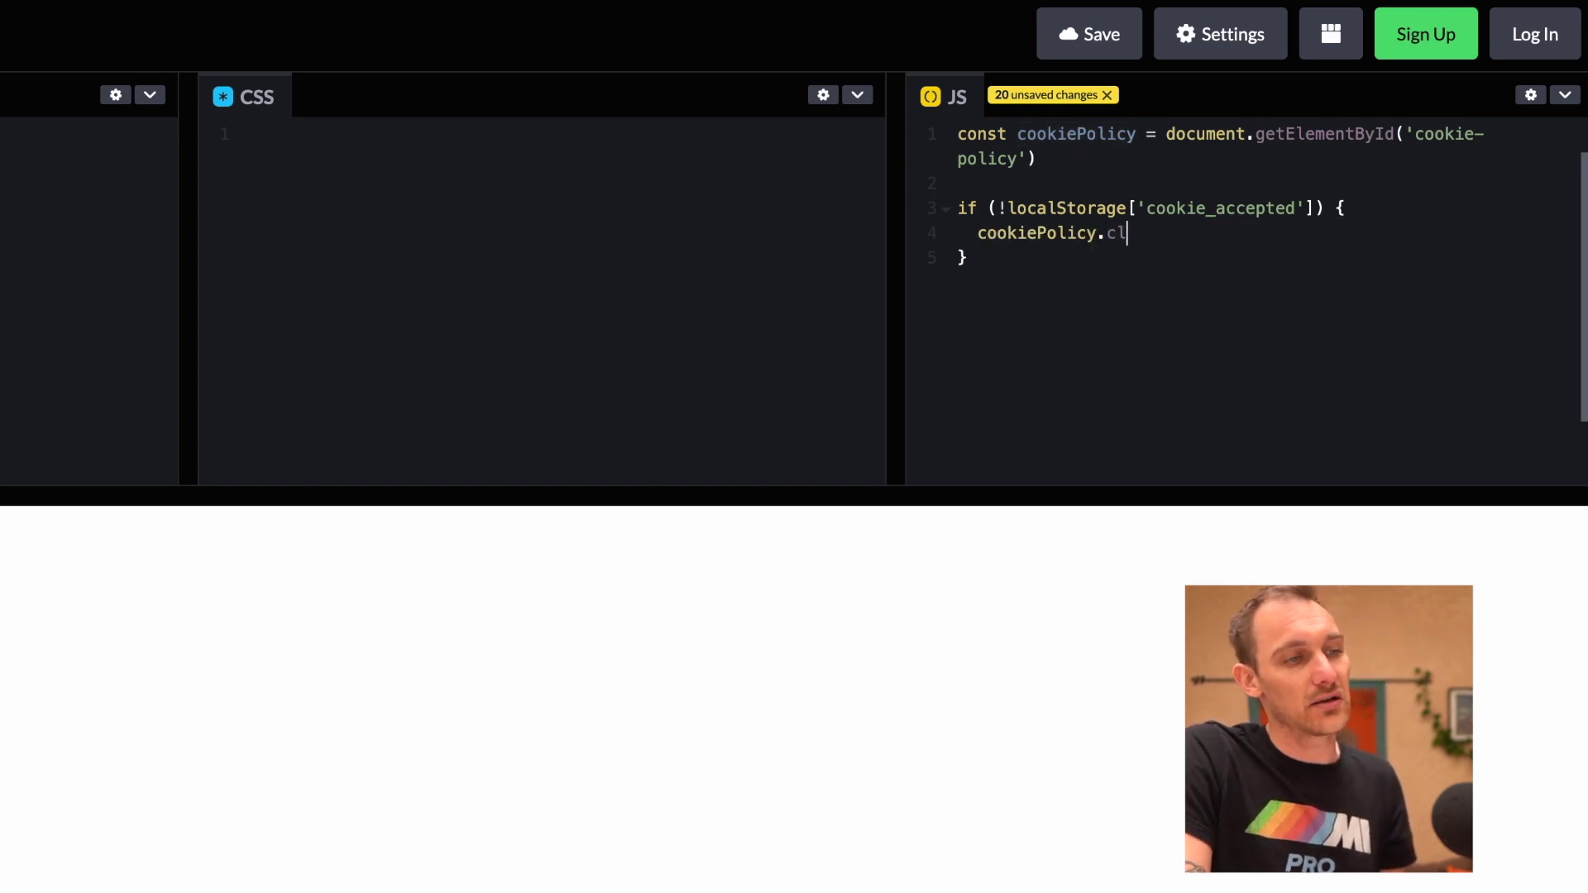
text(assList.add('show)
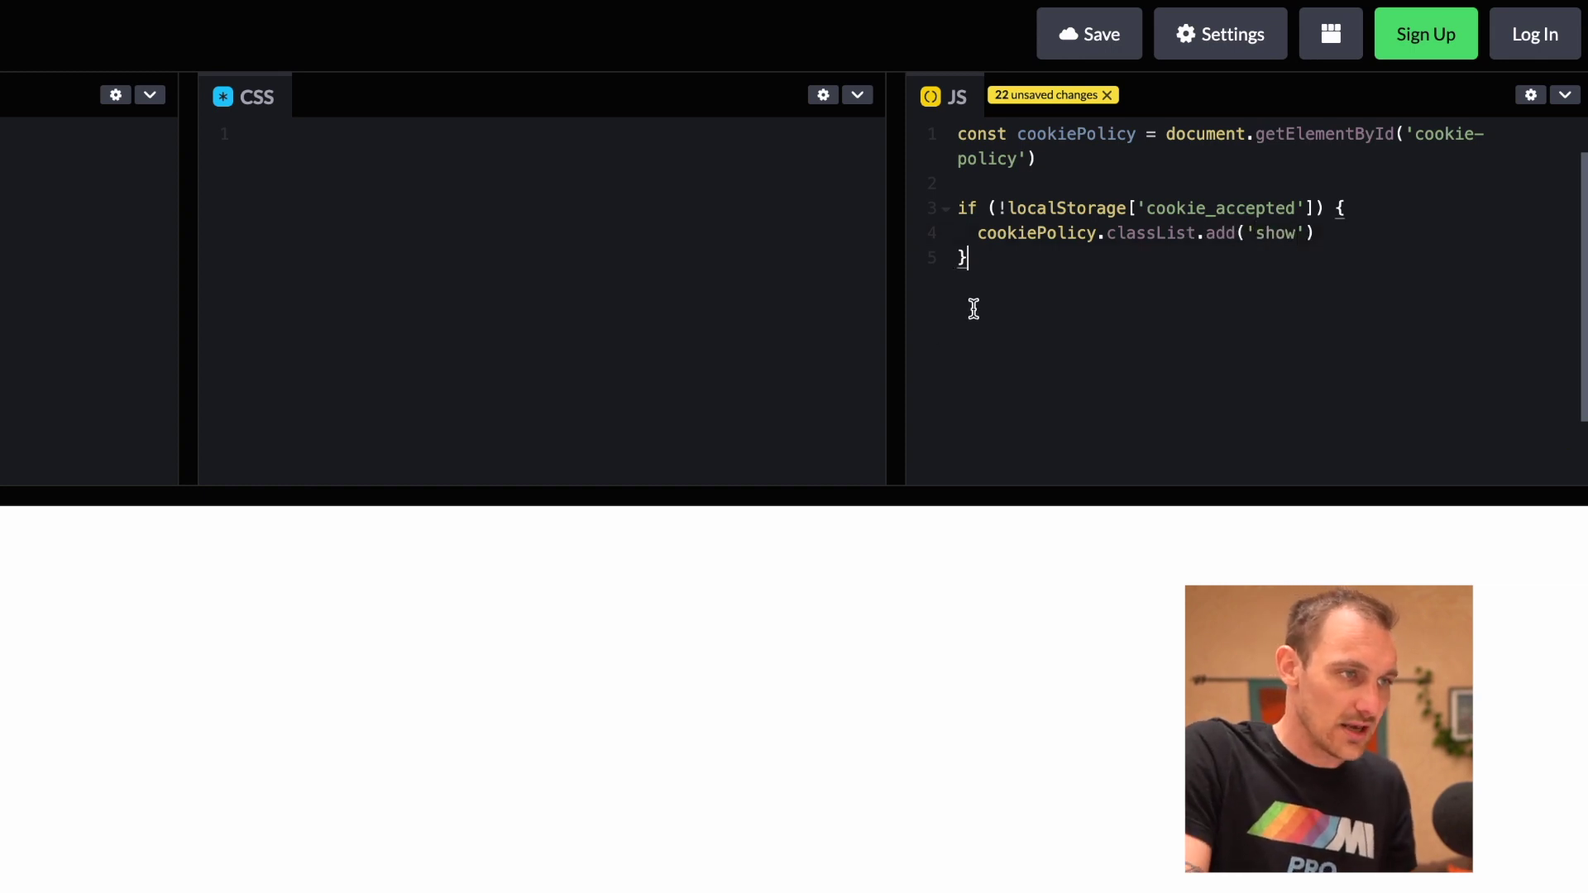
key(ctrl+a)
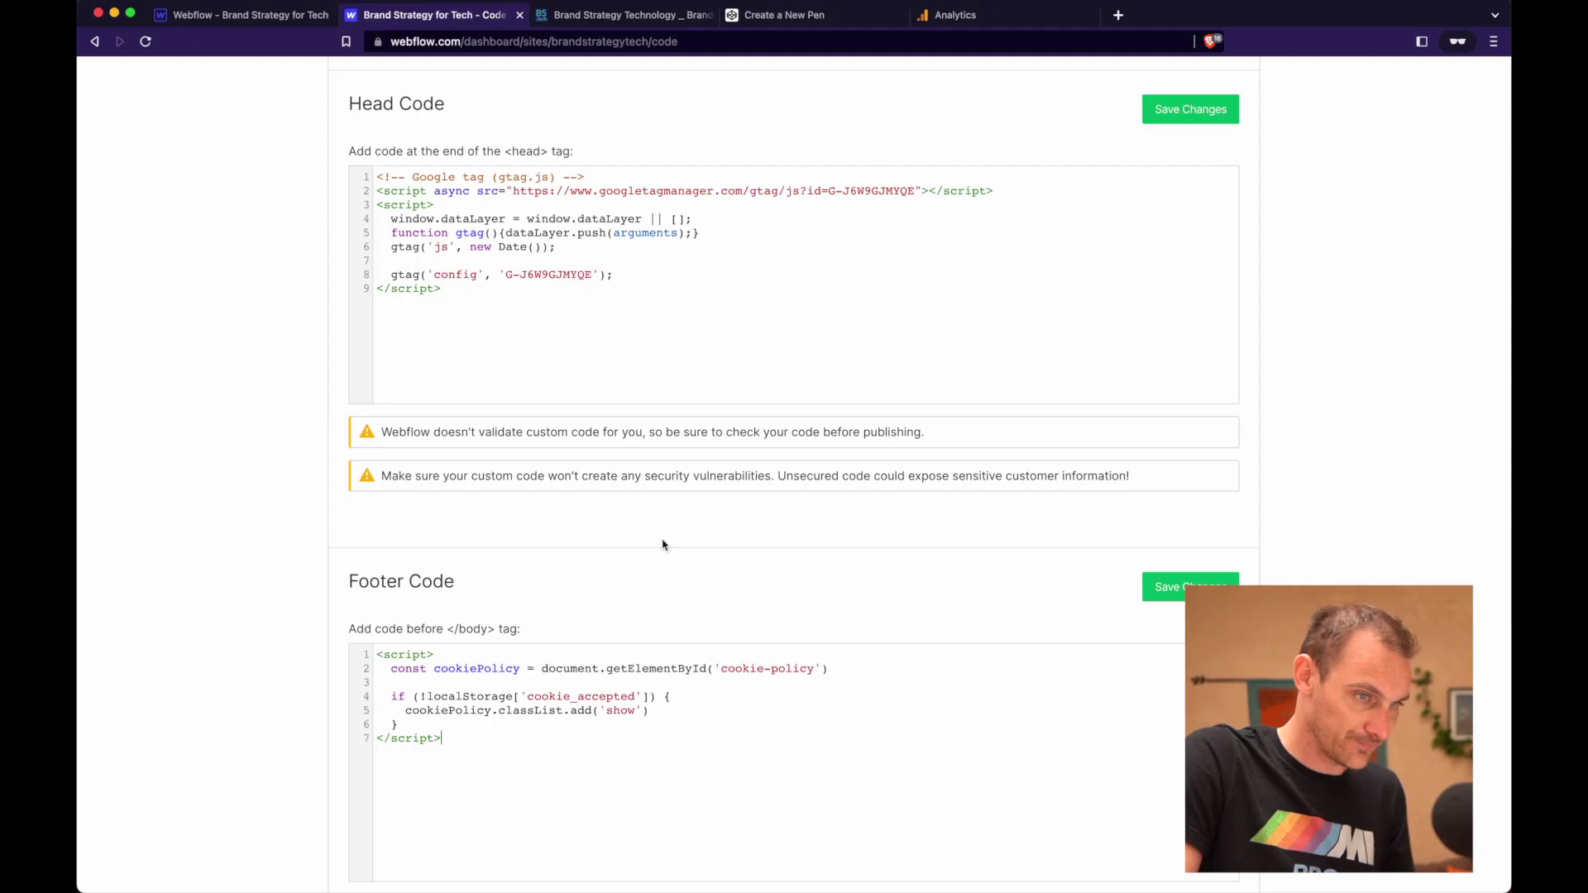
Step: Save the custom code changes and check the publish destinations and live site
click(1175, 587)
scroll(1306, 213, up, 5)
click(1210, 138)
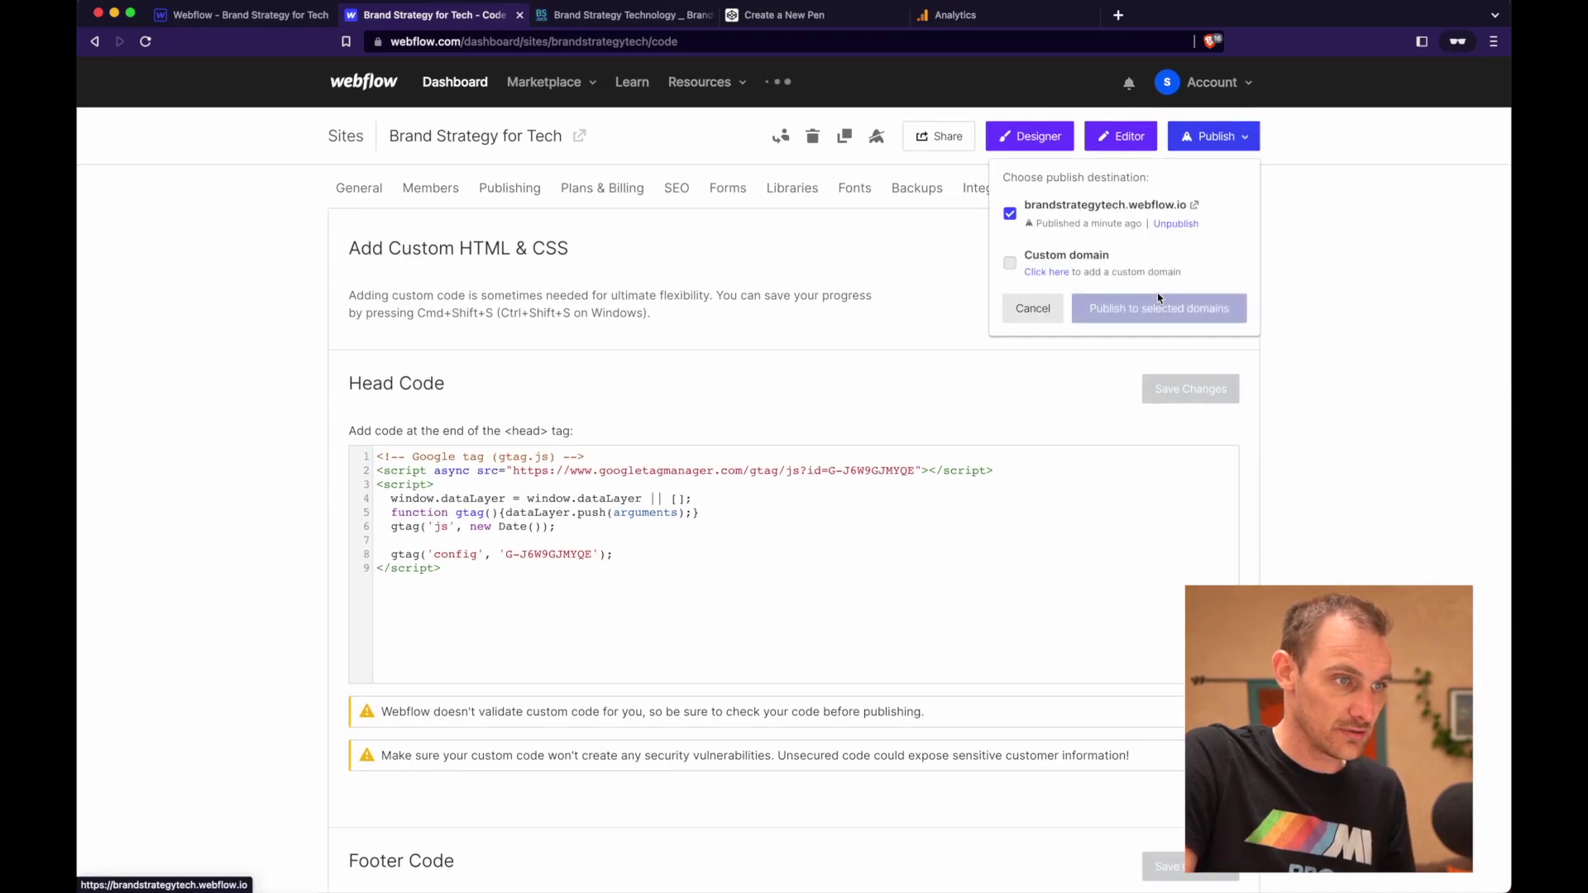
click(639, 18)
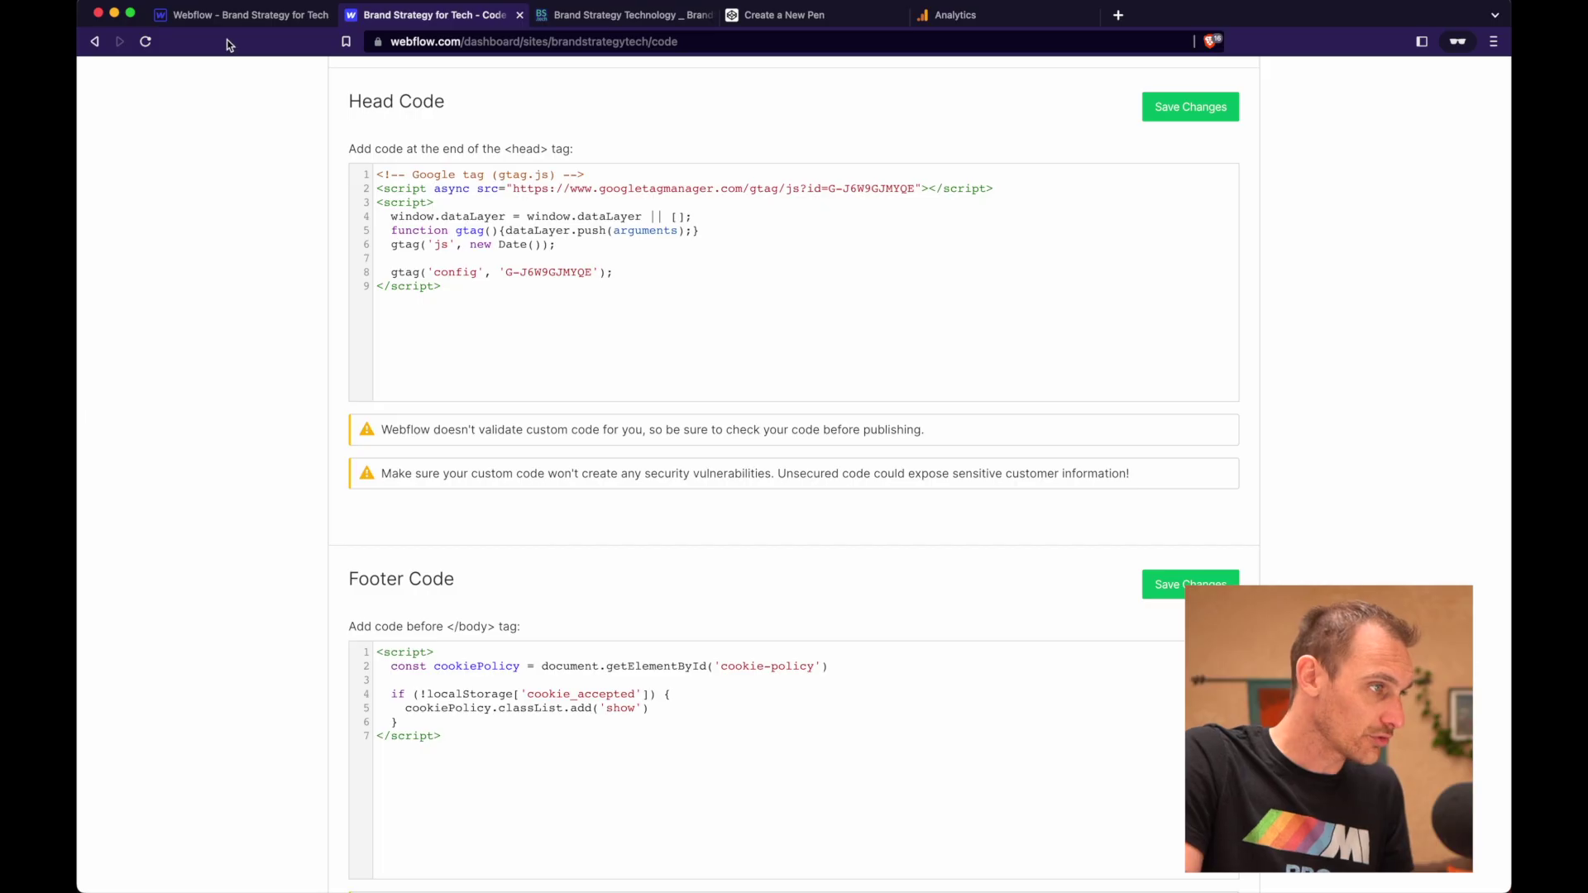
Step: In the Designer, select Link Block 2 inside Cookie Popup and take its ID cookie-accept
click(255, 16)
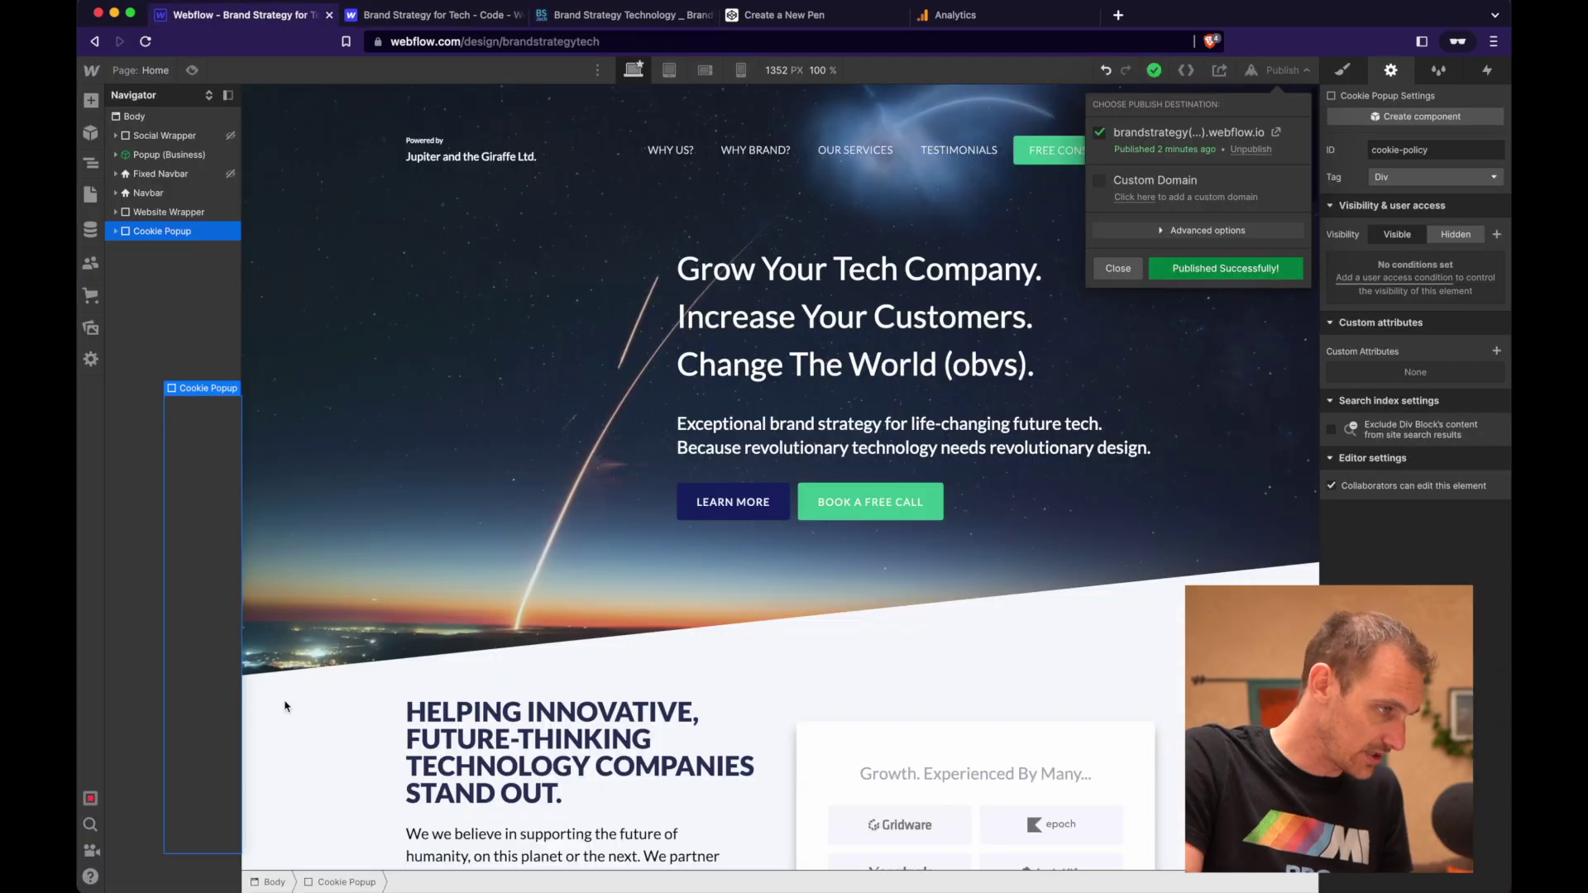
click(116, 237)
click(116, 235)
click(177, 271)
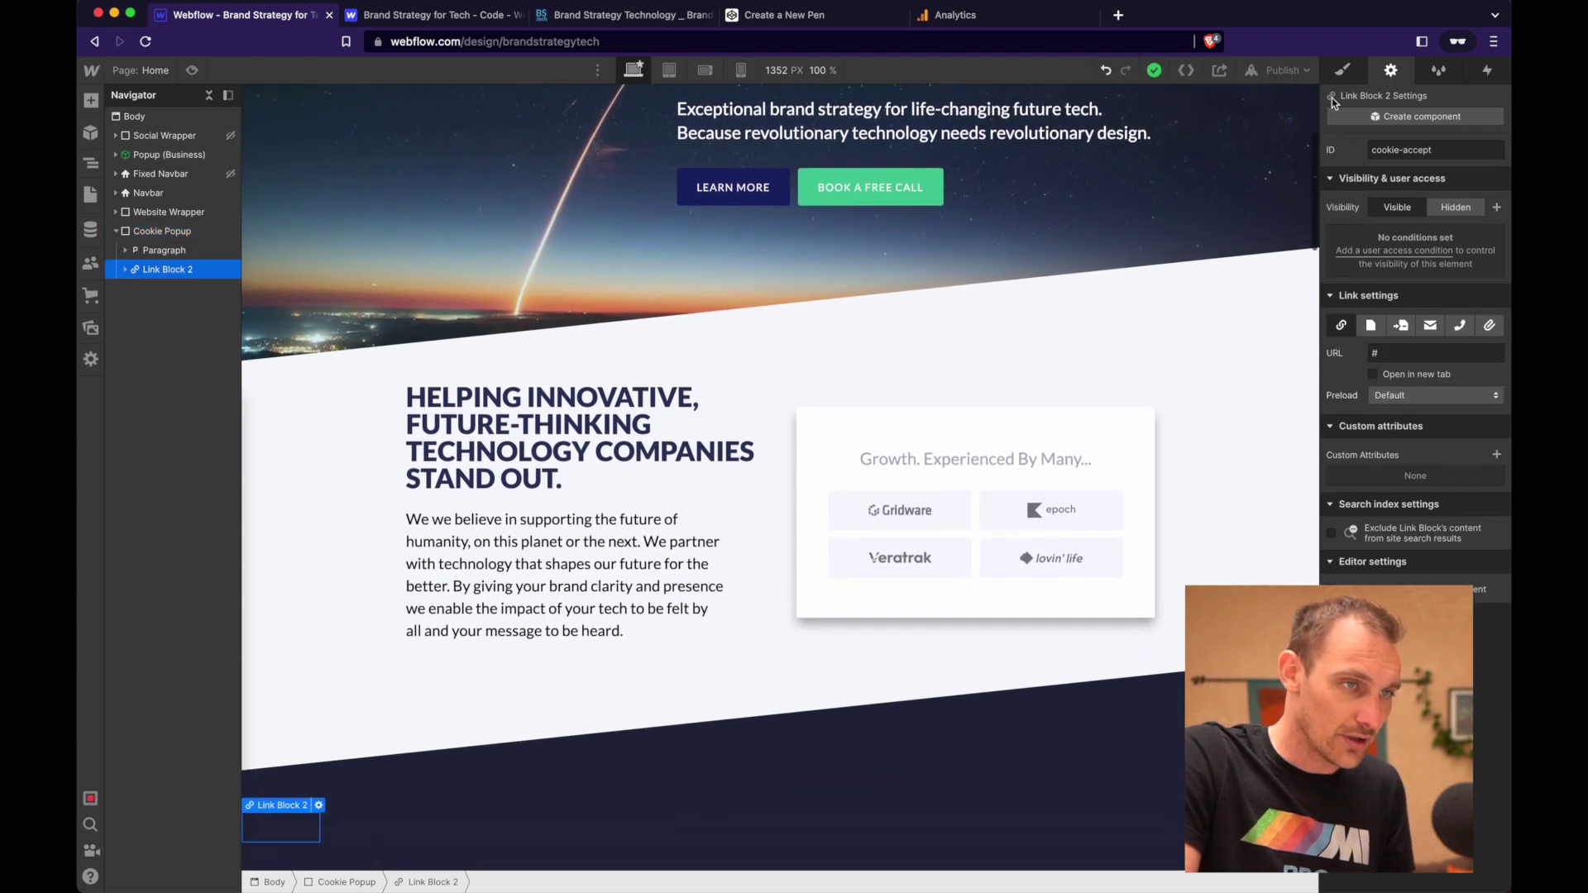
click(1342, 151)
key(ctrl+c)
Step: Complete the cookieAccept line with getElementById('cookie-accept') in the Footer Code
click(463, 15)
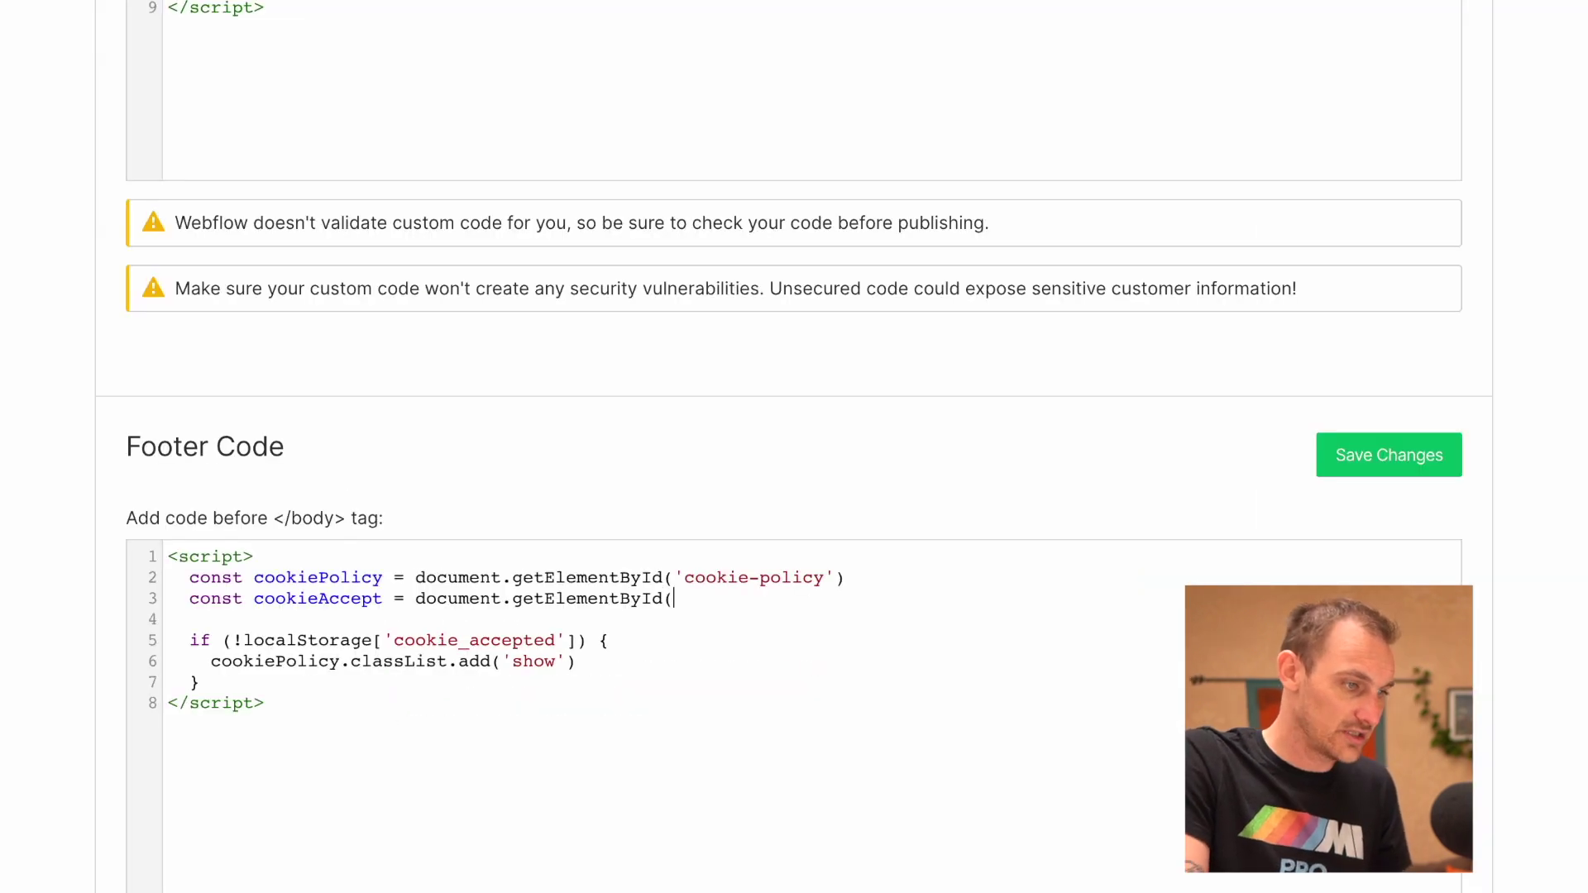
key(ctrl+v)
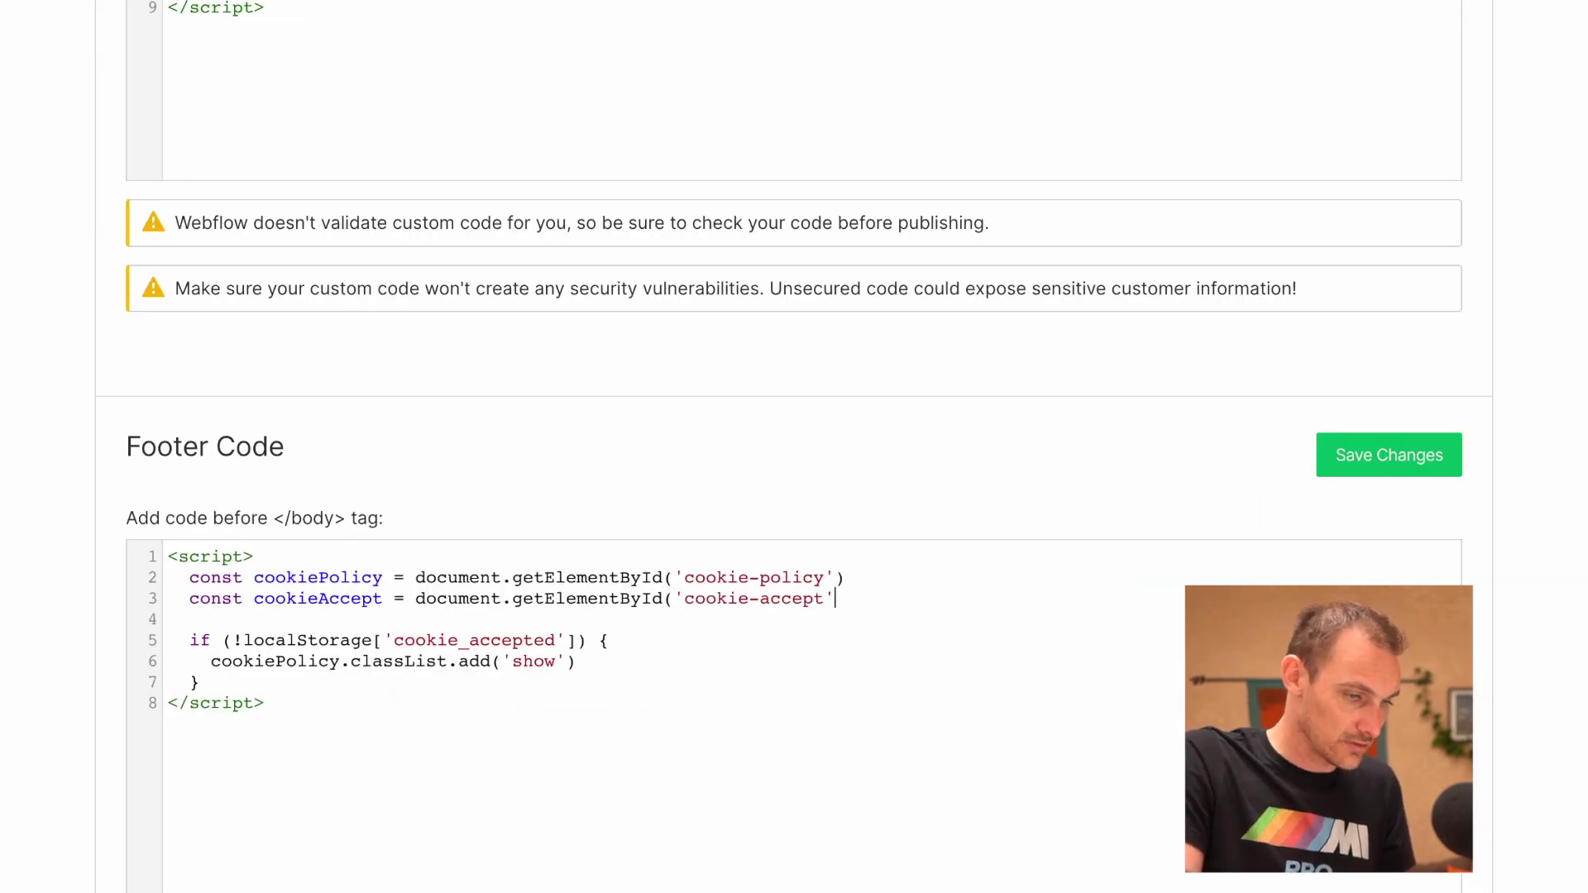
double_click(340, 598)
key(ctrl+c)
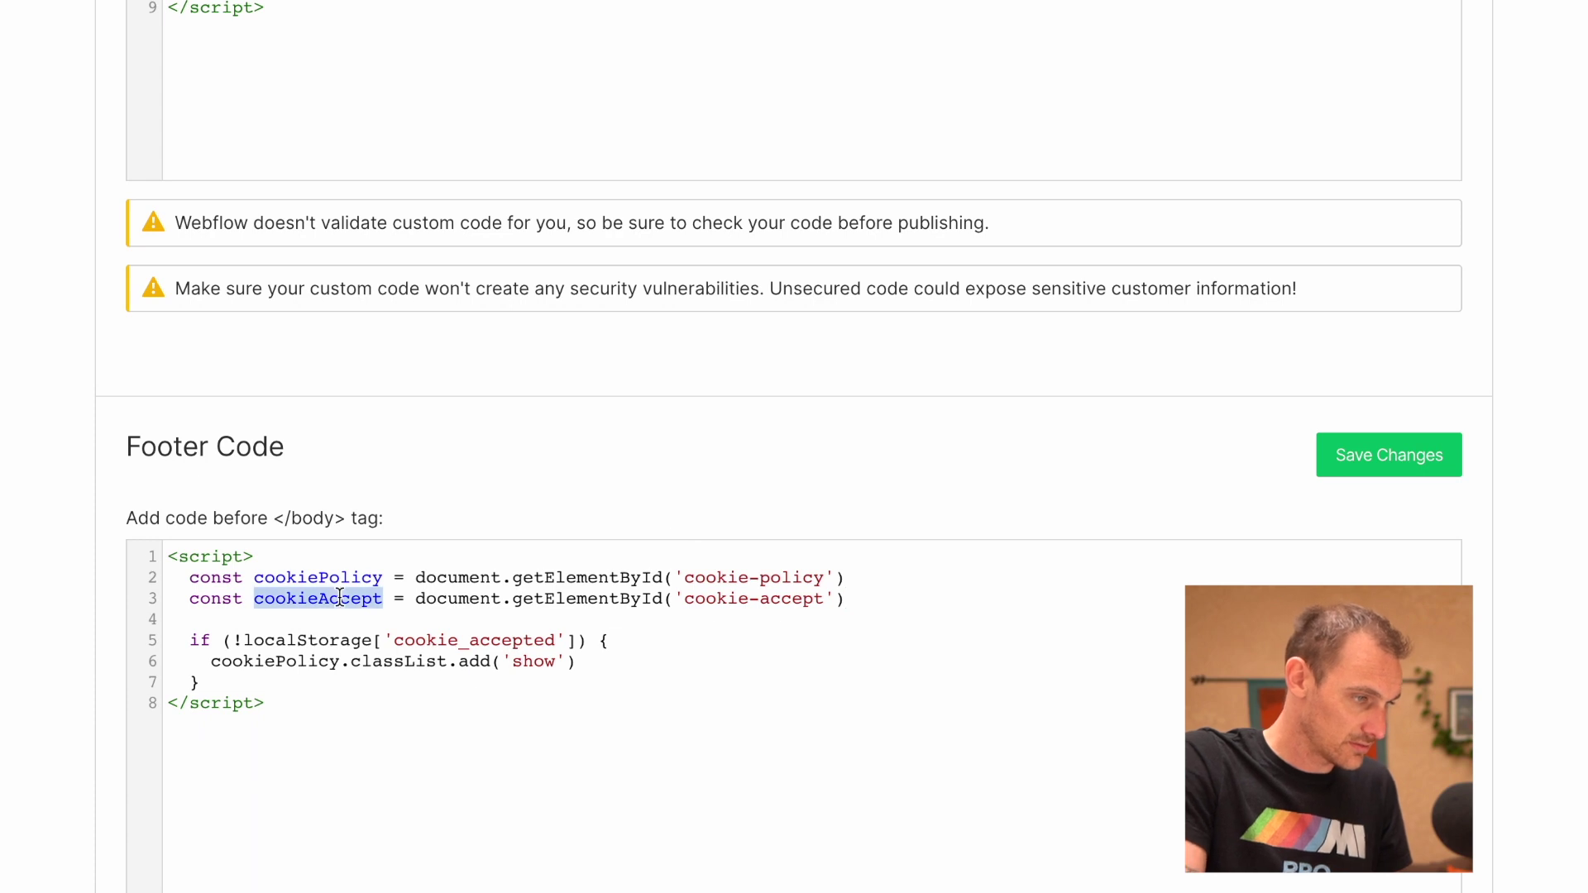
click(235, 680)
key(Return)
key(Return)
Step: Add a cookieAccept click listener that stores 'cookie_accepted' via localStorage.setItem
key(ctrl+v)
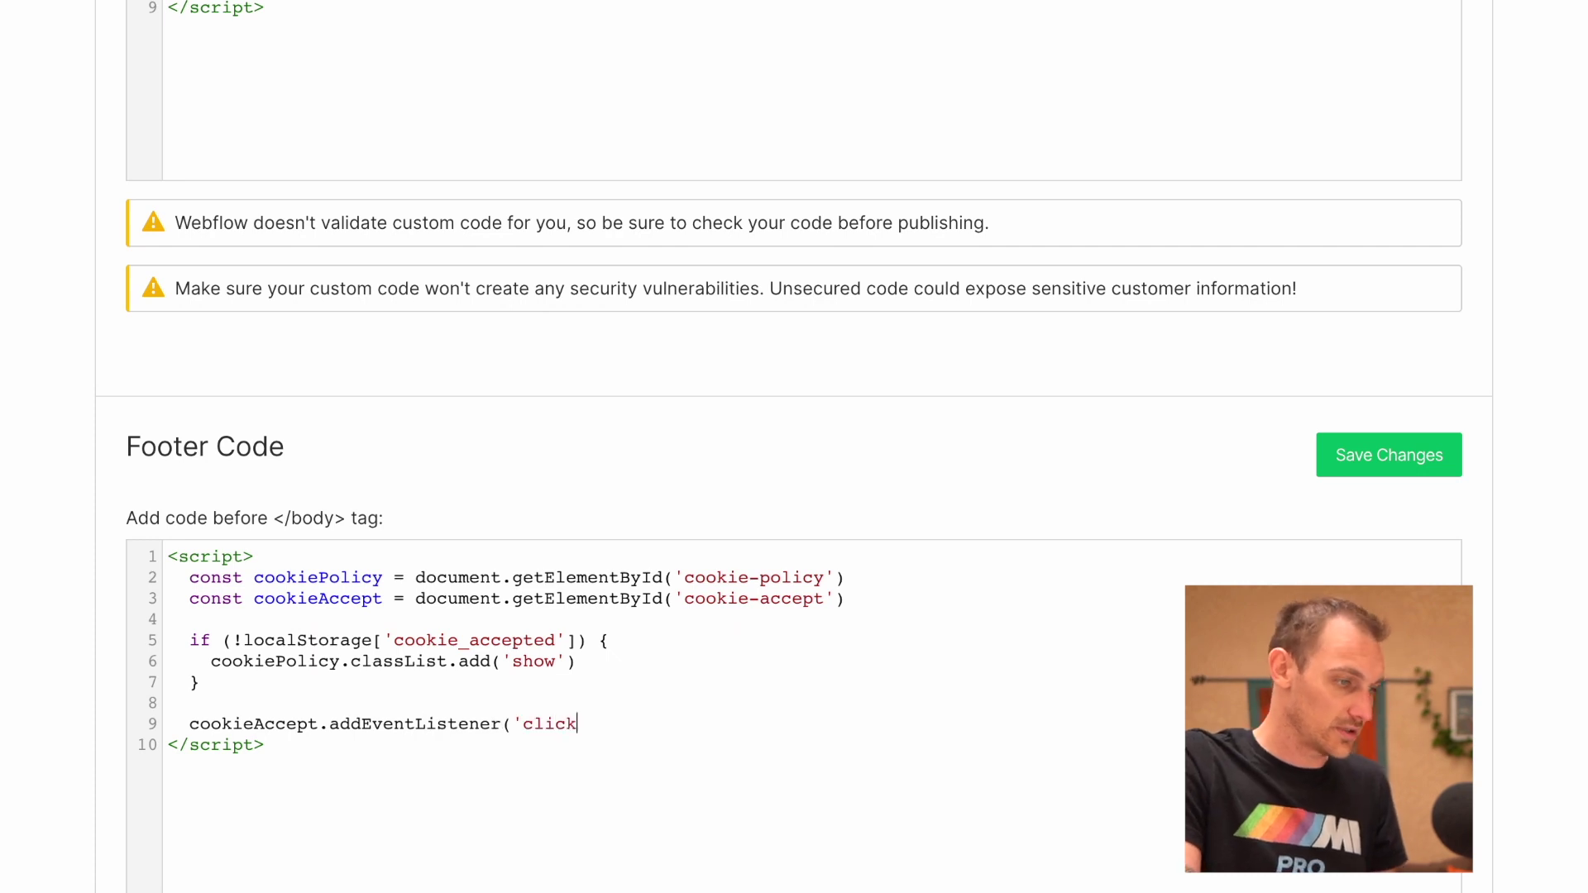
text(.addEventListener('click', () => {)
key(Return)
text(}))
key(Up)
key(End)
key(Return)
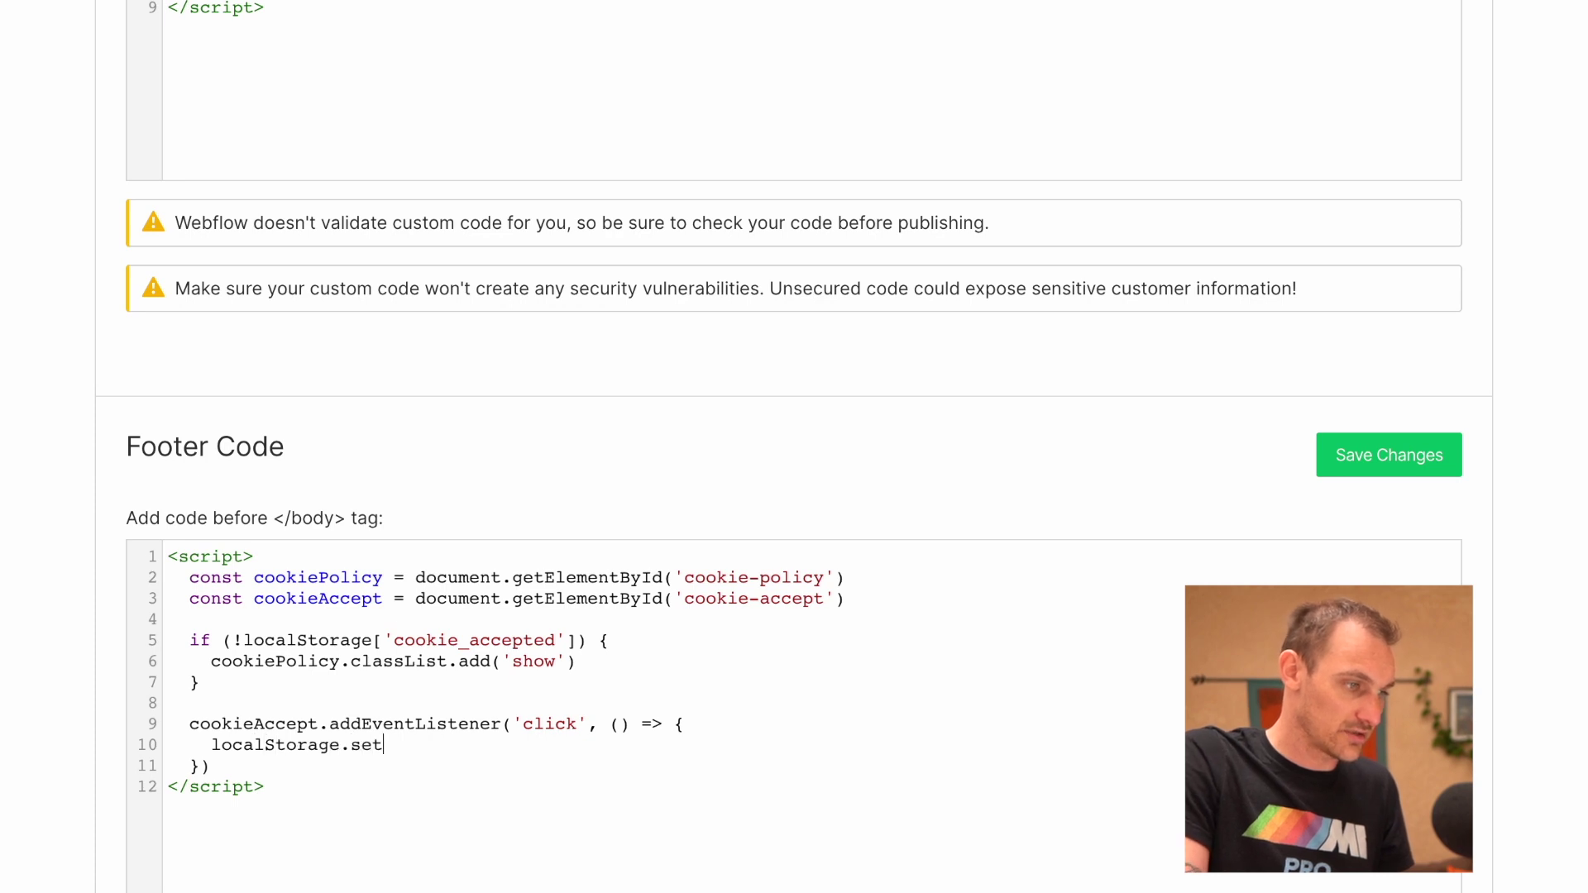
drag(380, 649, 566, 648)
key(ctrl+c)
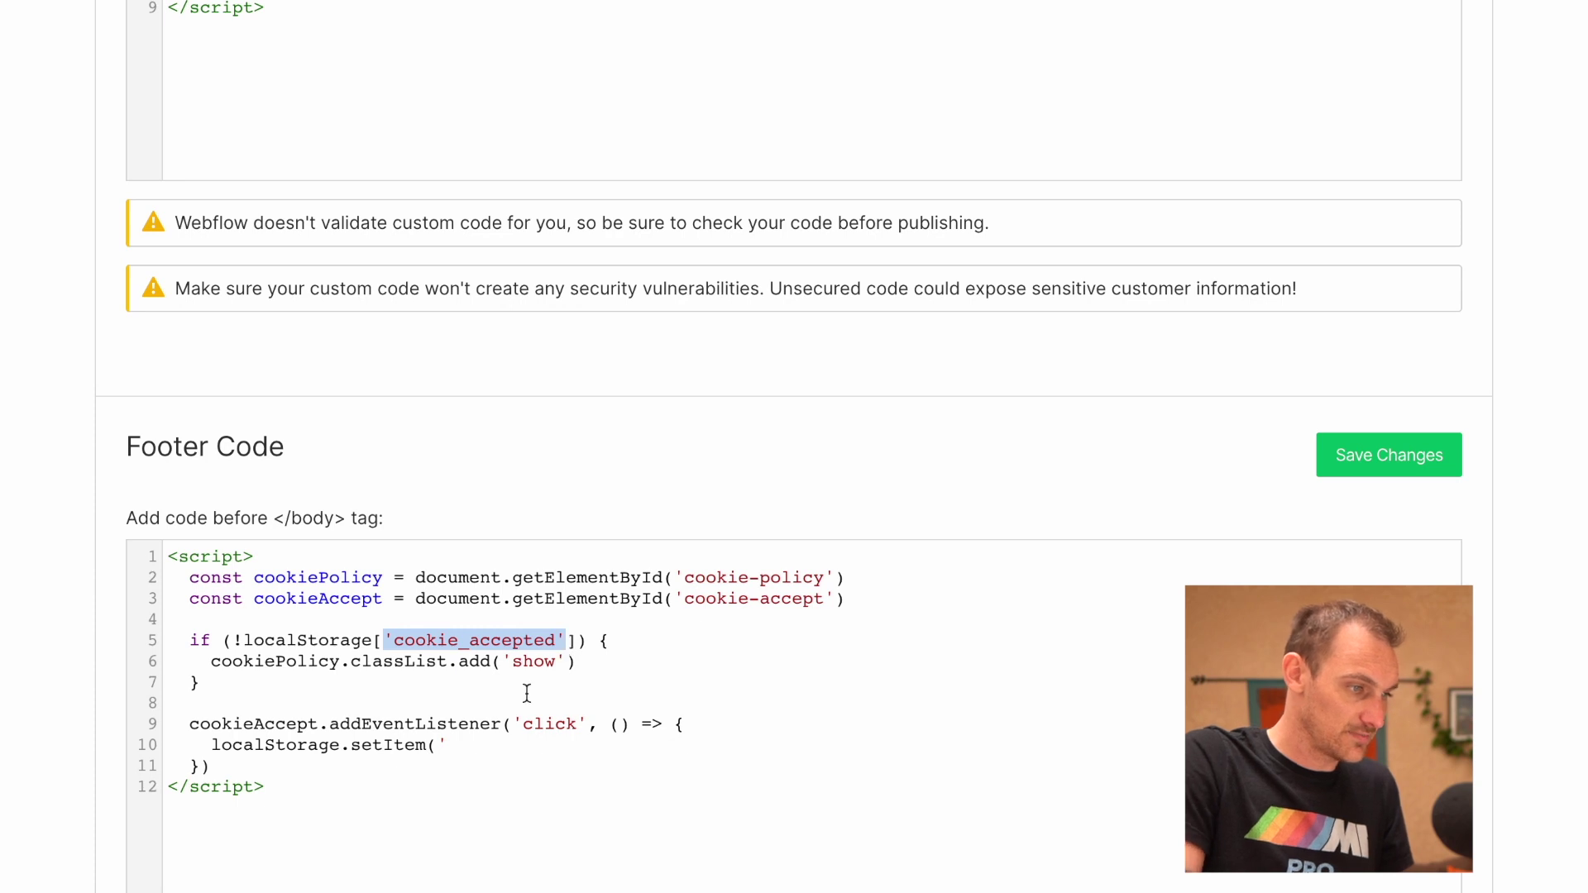
click(476, 750)
key(ctrl+v)
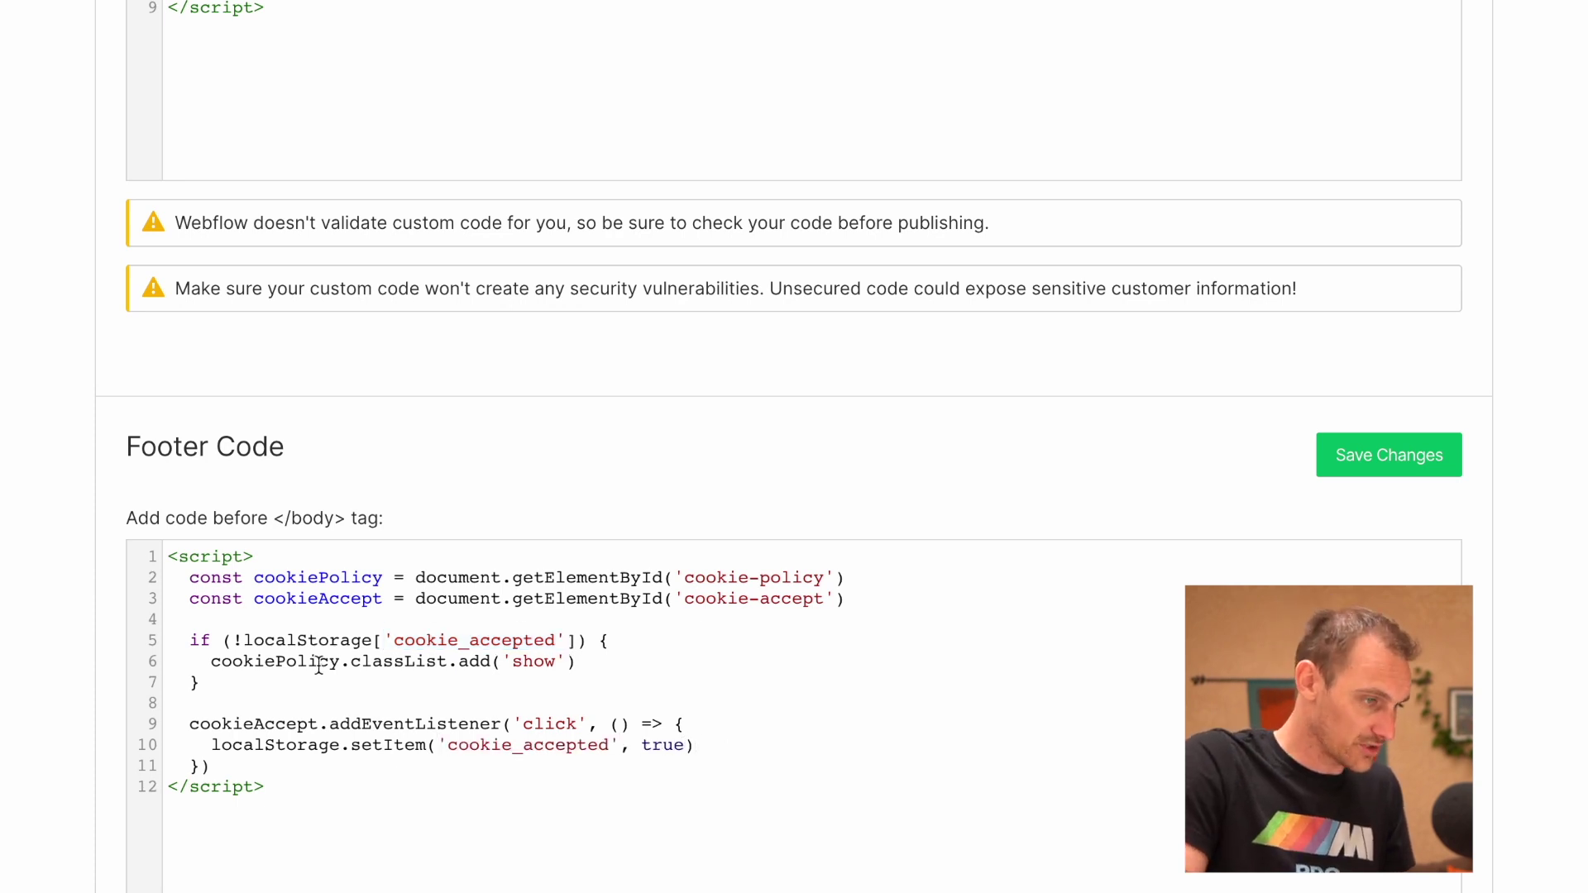
Step: Add cookiePolicy.classList.remove('show') inside the click handler
mouse_move(217, 669)
mouse_down()
mouse_move(502, 644)
mouse_move(624, 674)
mouse_move(212, 666)
mouse_up()
click(617, 671)
key(ctrl+c)
click(694, 746)
key(Return)
key(ctrl+v)
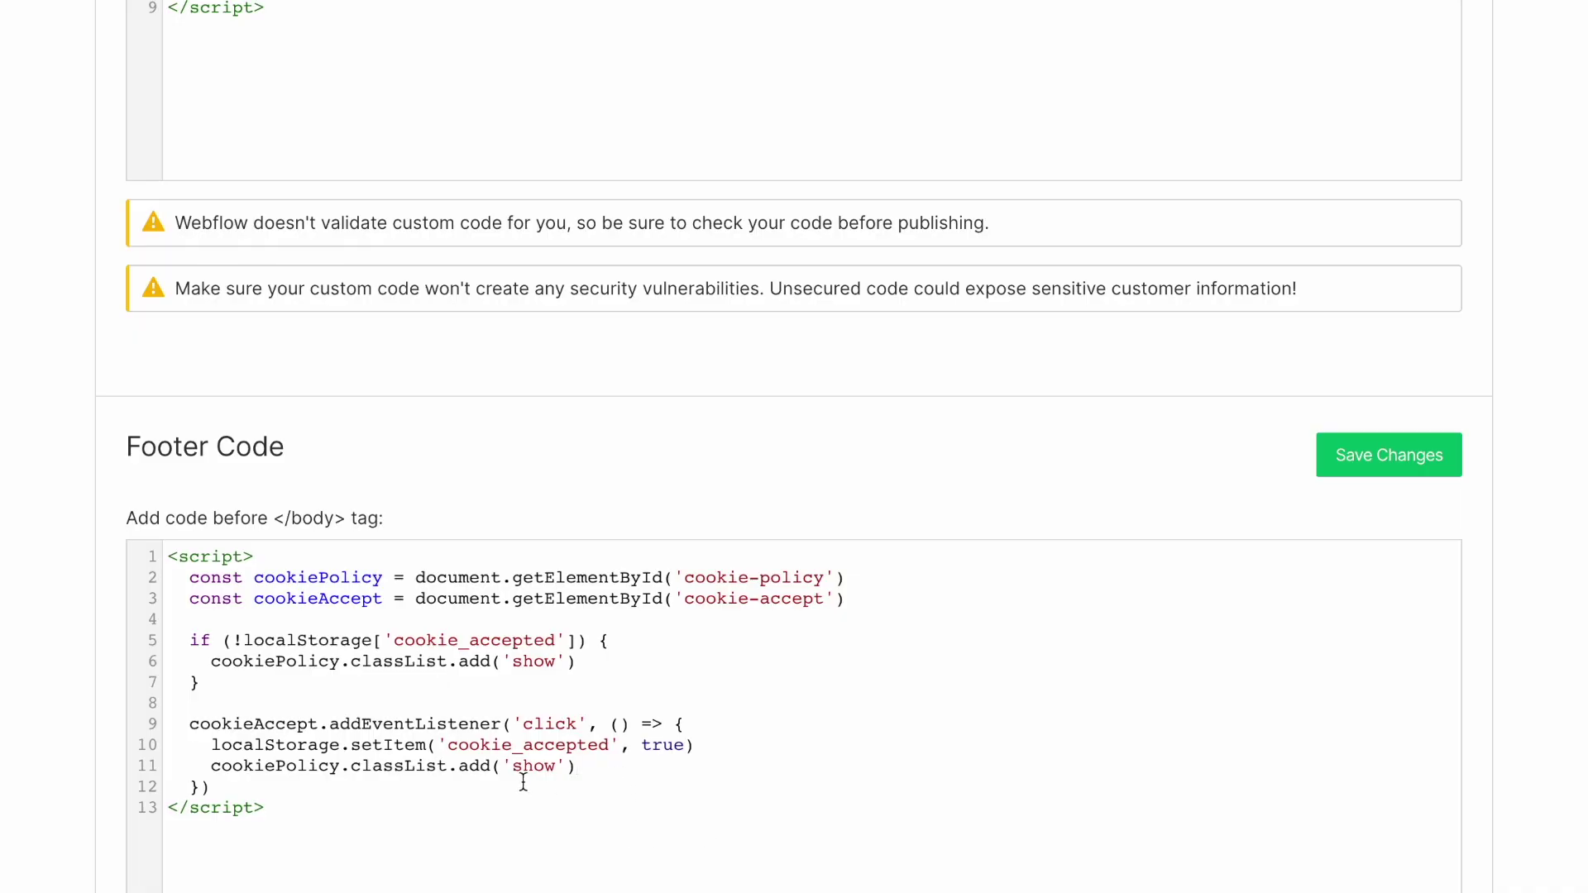
text(remove)
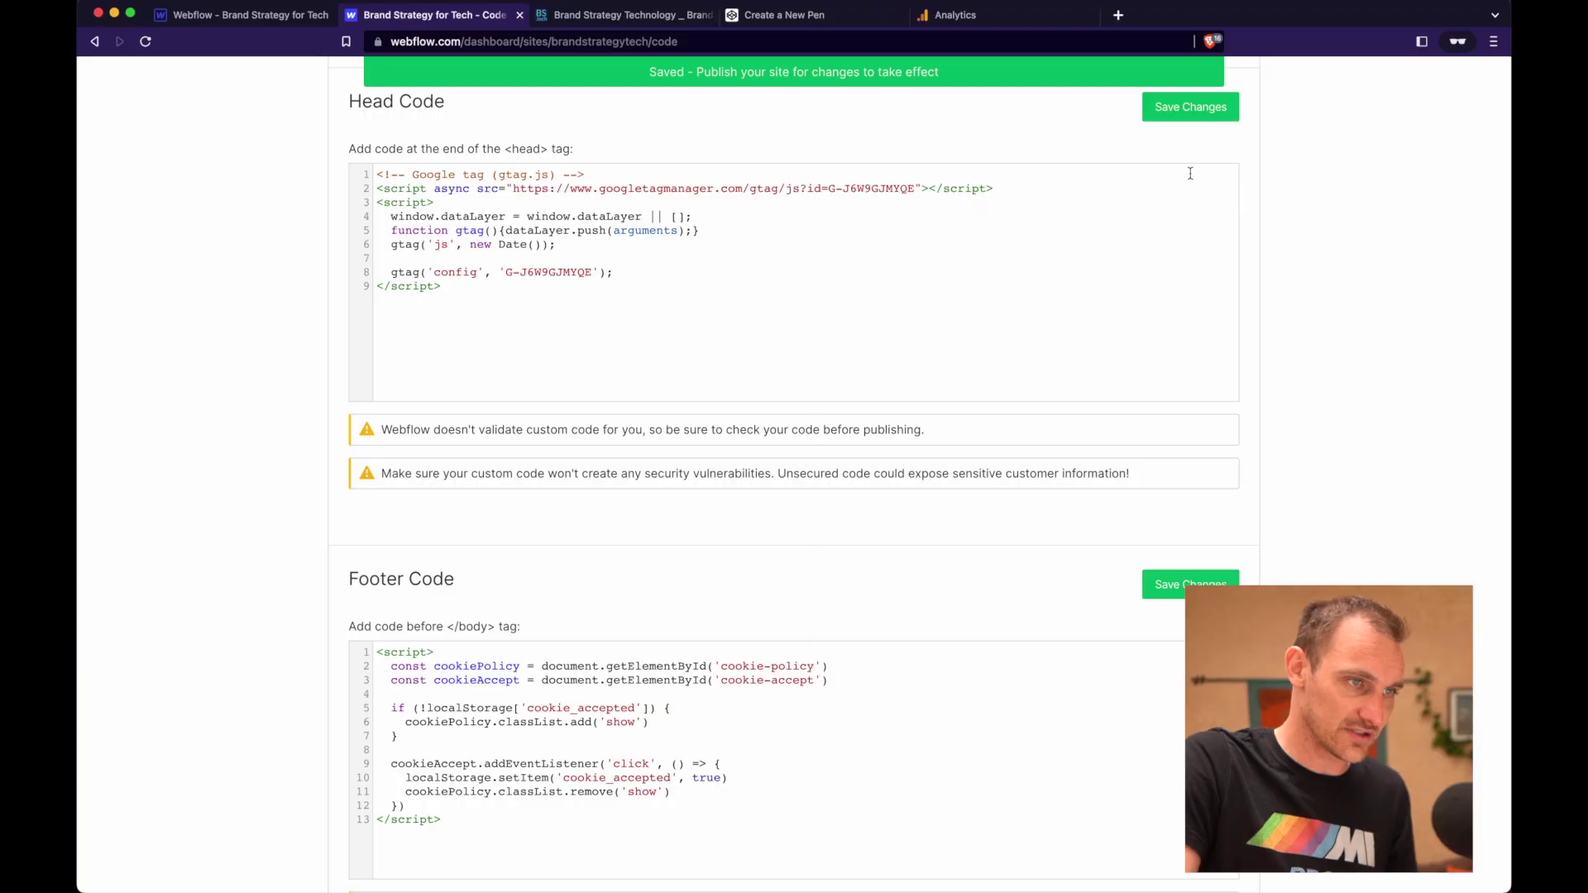
Step: Publish the updated site to the webflow.io domain
scroll(1174, 330, up, 5)
click(1213, 136)
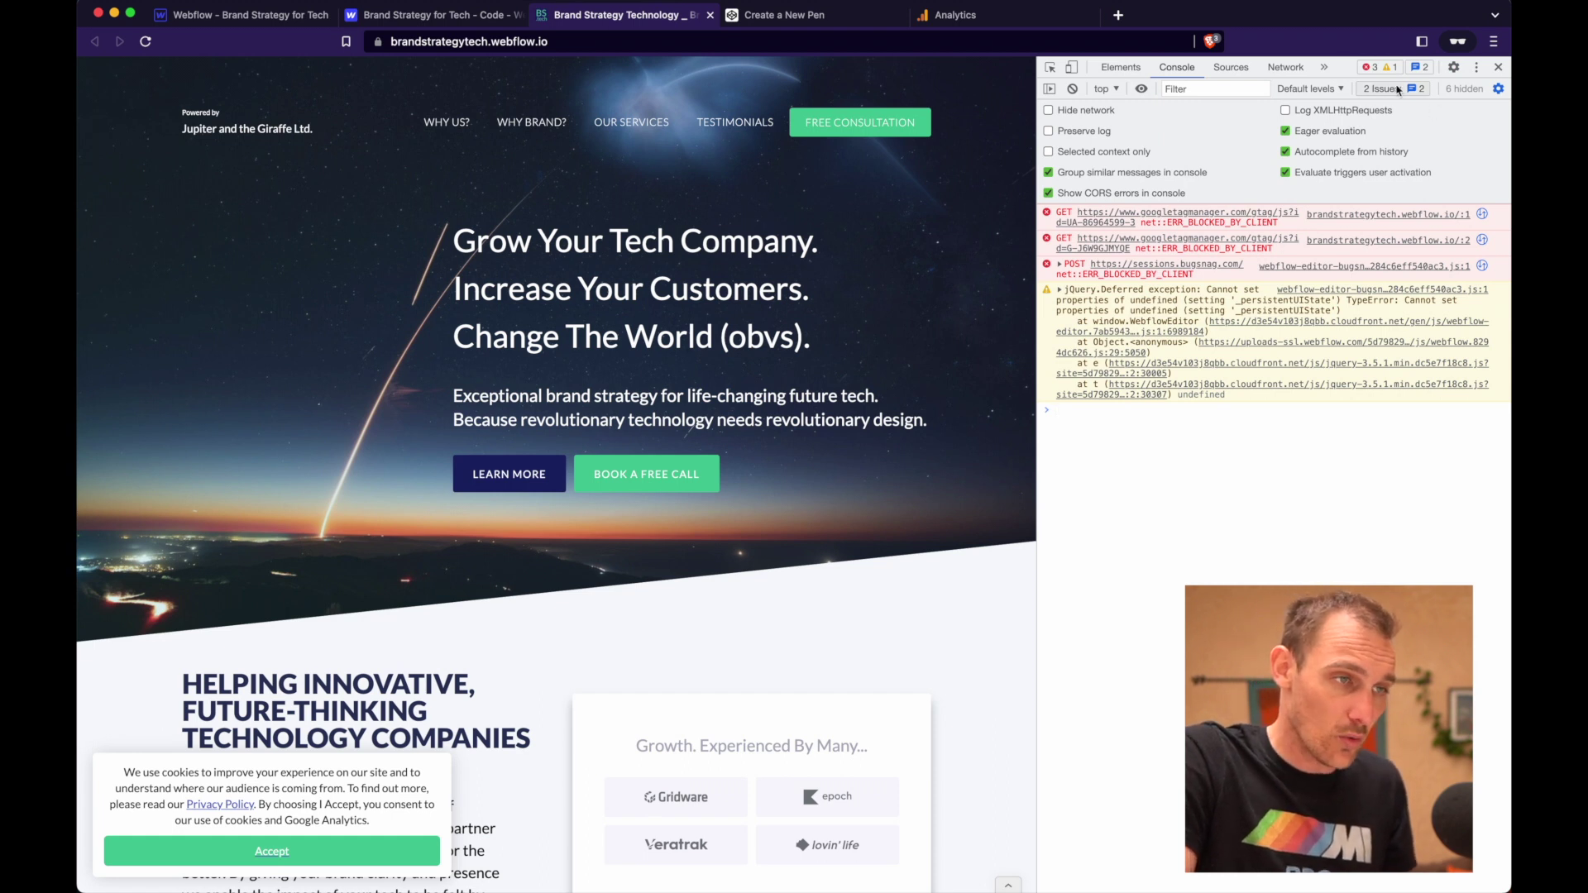
Step: Open DevTools' Application panel and view the site's Local Storage entries
click(1326, 69)
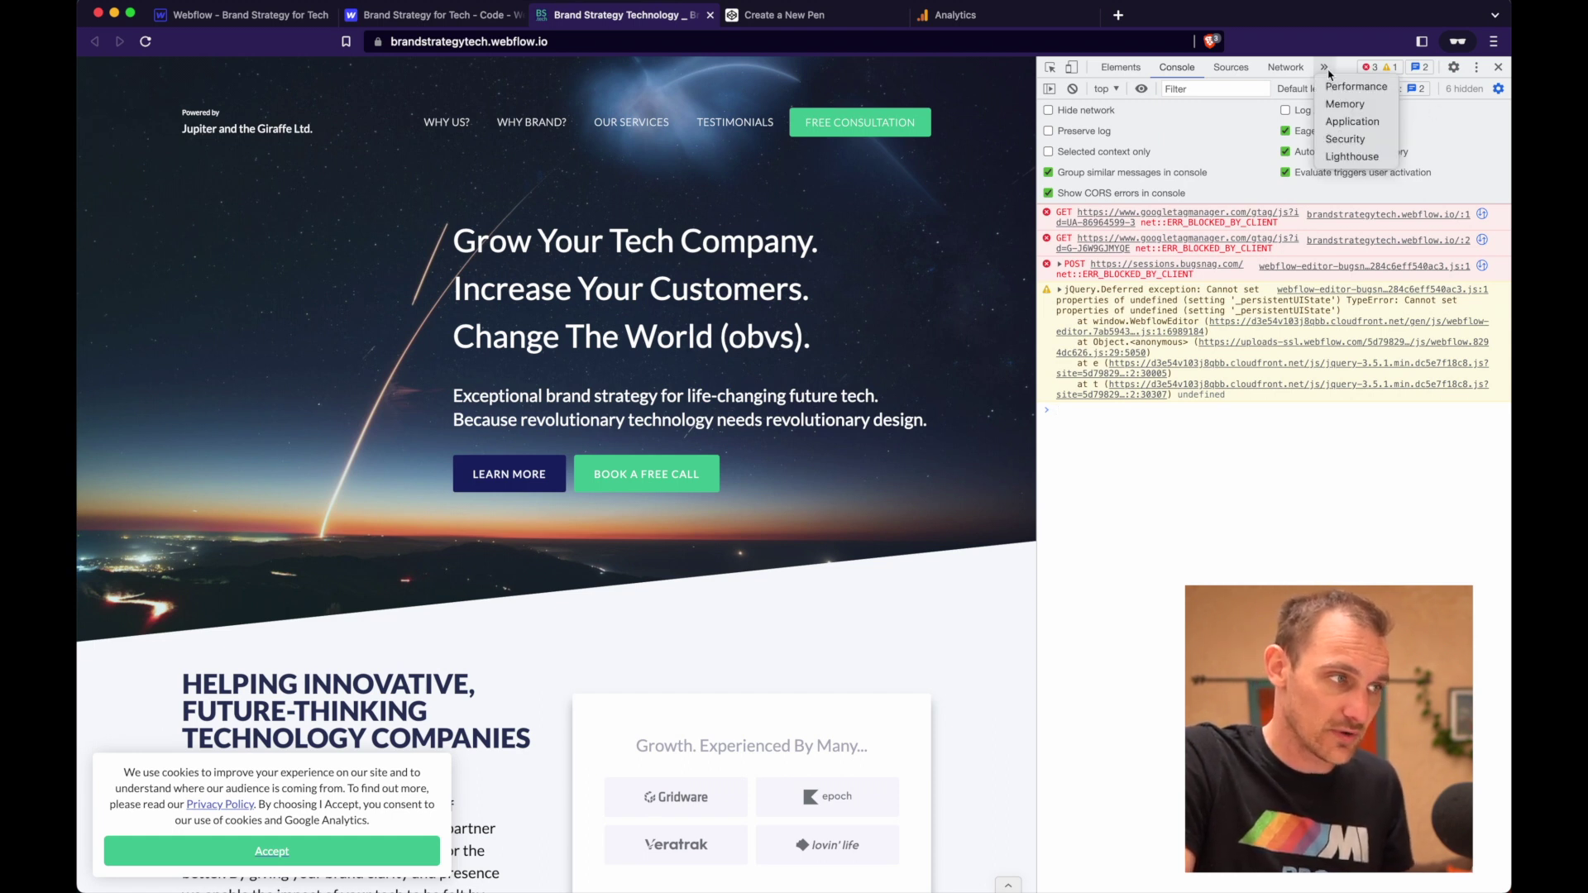
click(1349, 122)
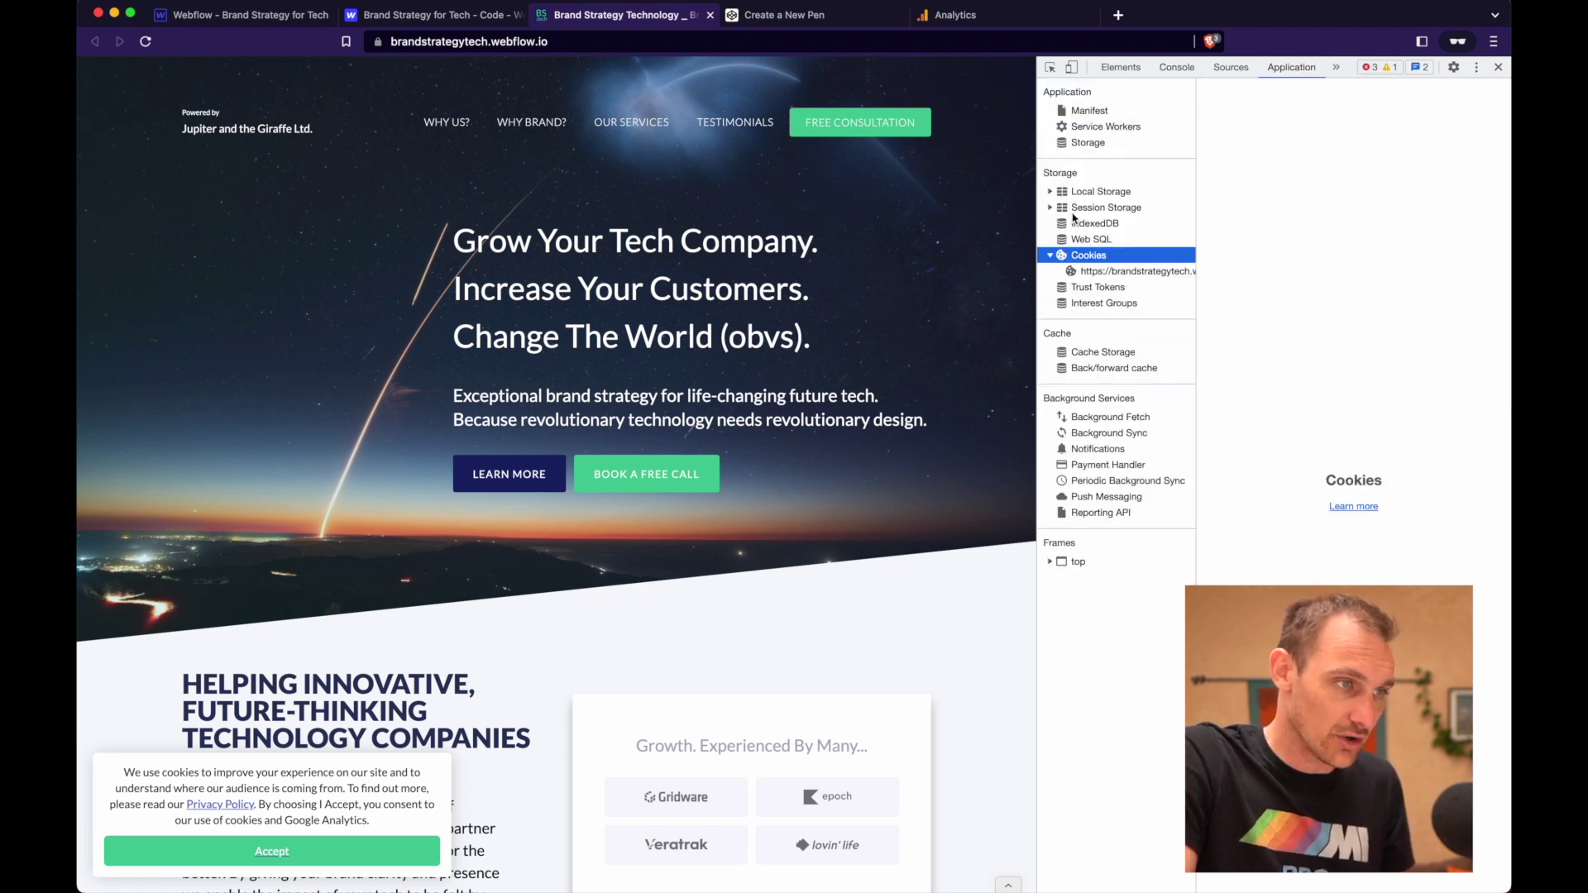
click(1051, 192)
click(1119, 211)
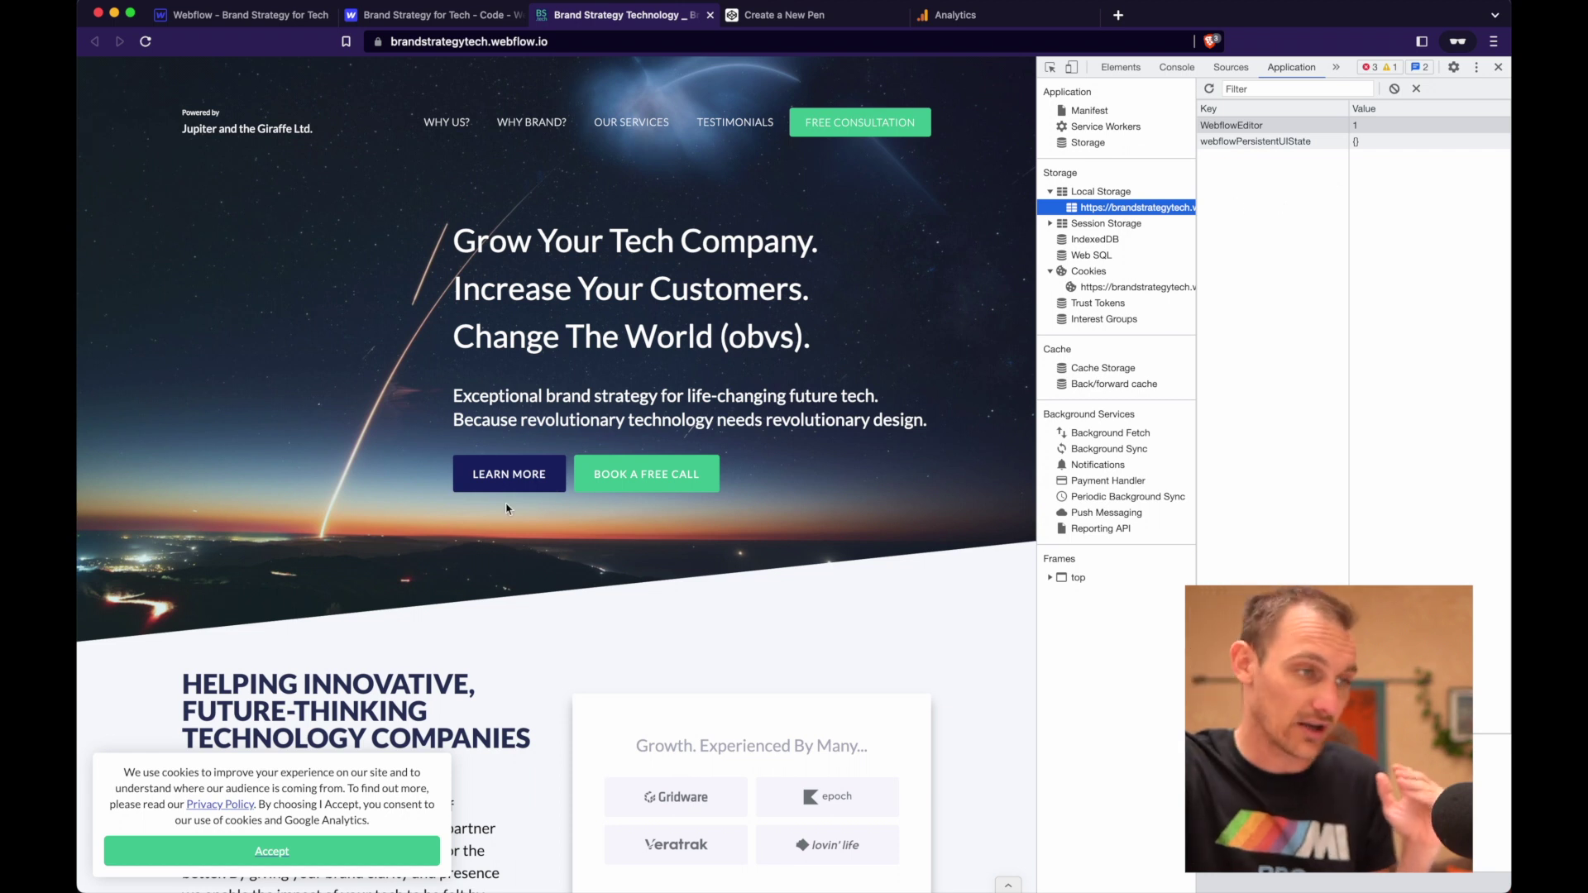
Step: Accept cookies on the live page's banner so cookie_accepted becomes true
mouse_move(207, 879)
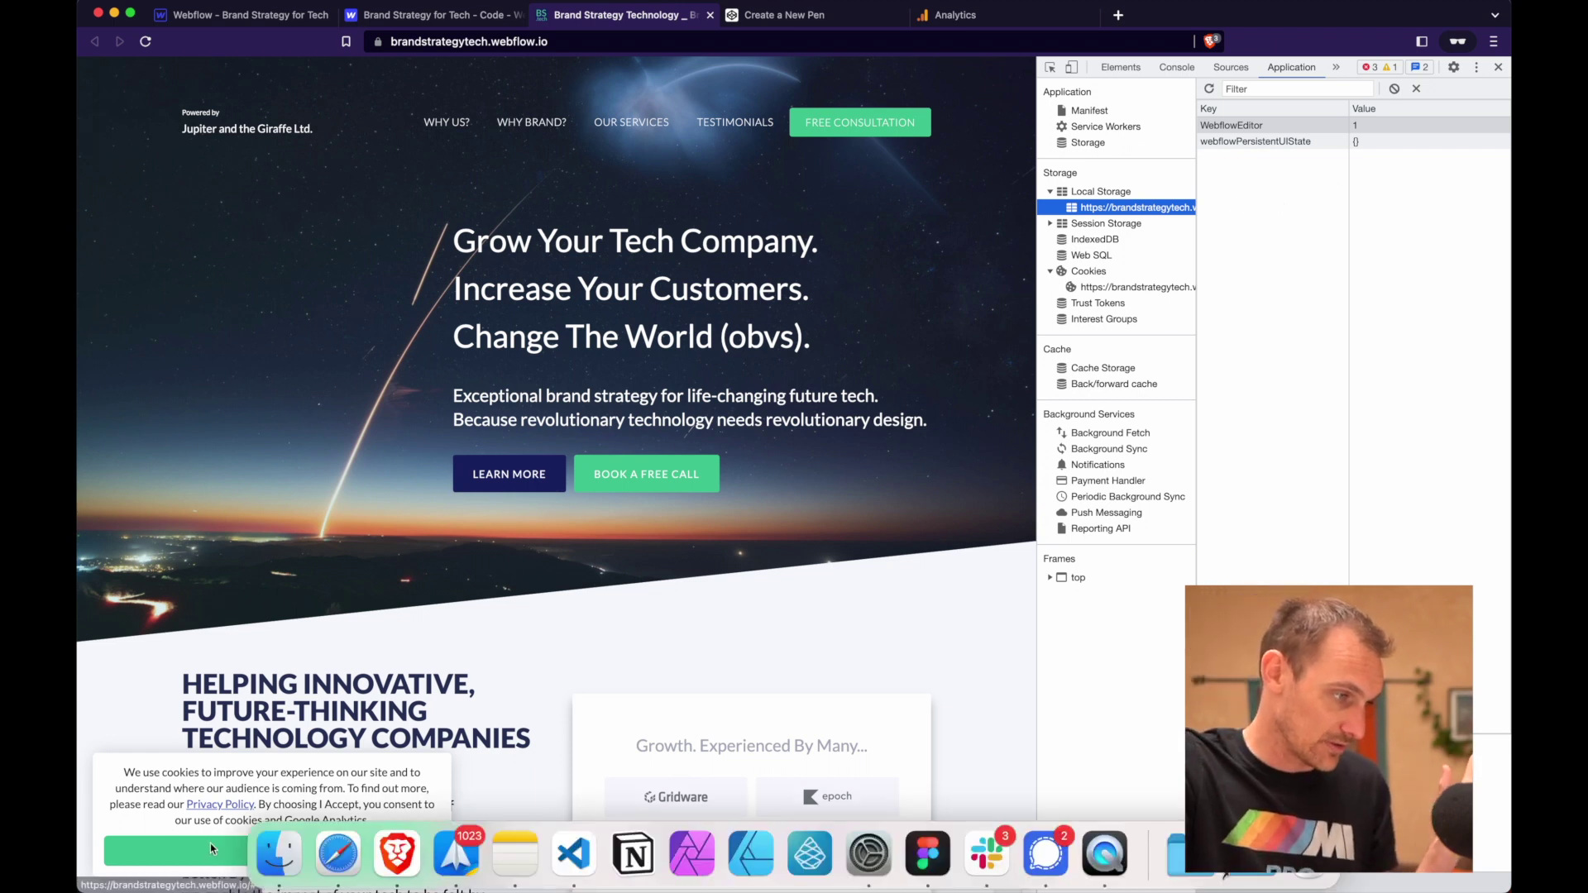
click(300, 782)
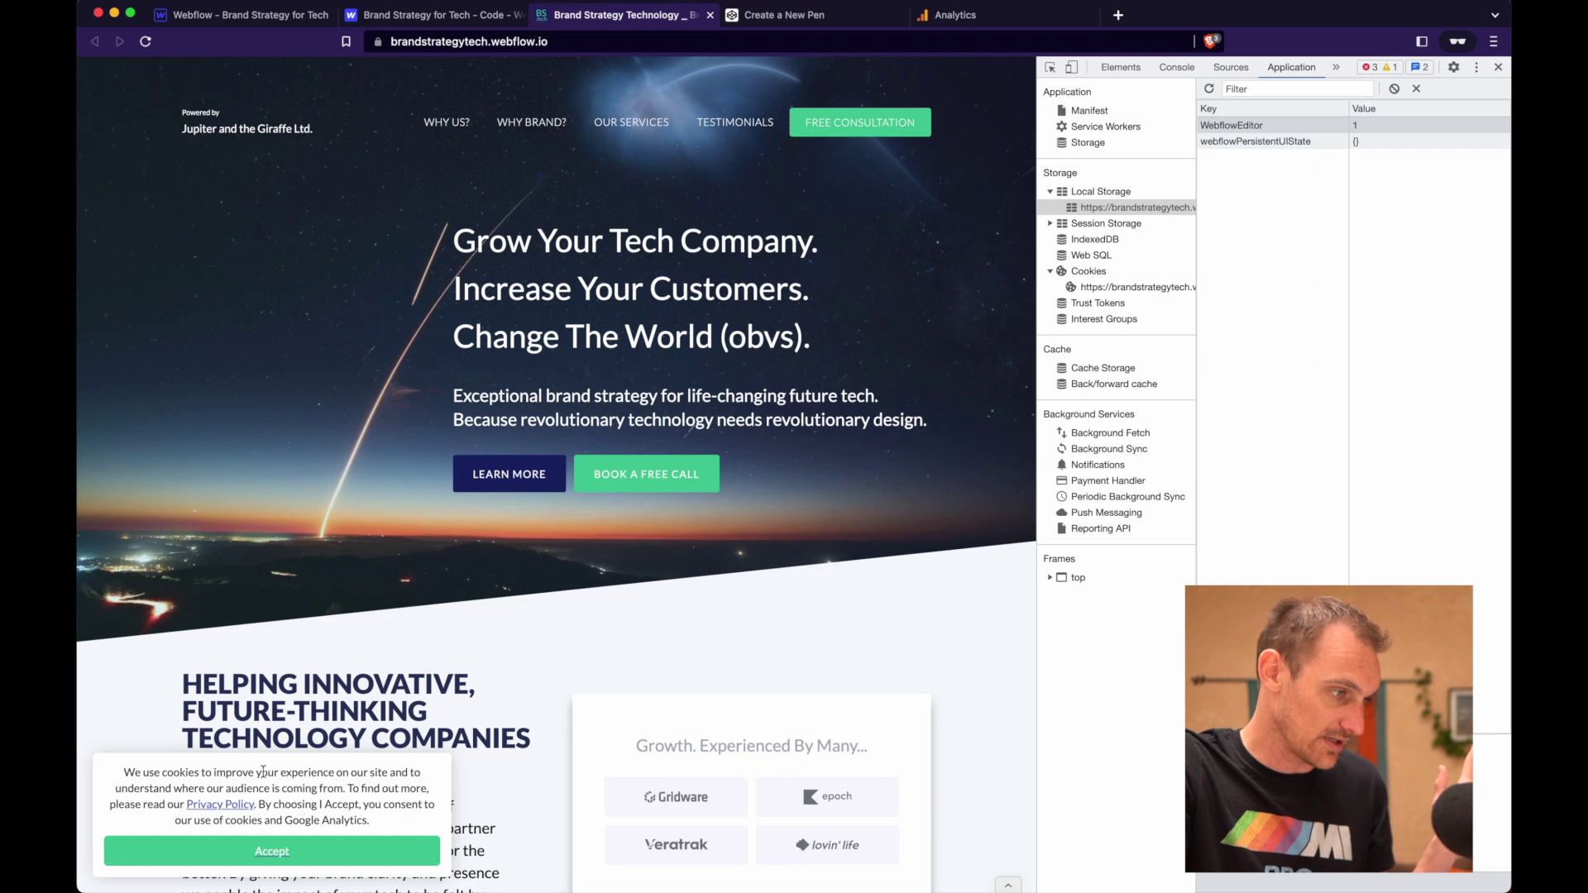
click(311, 854)
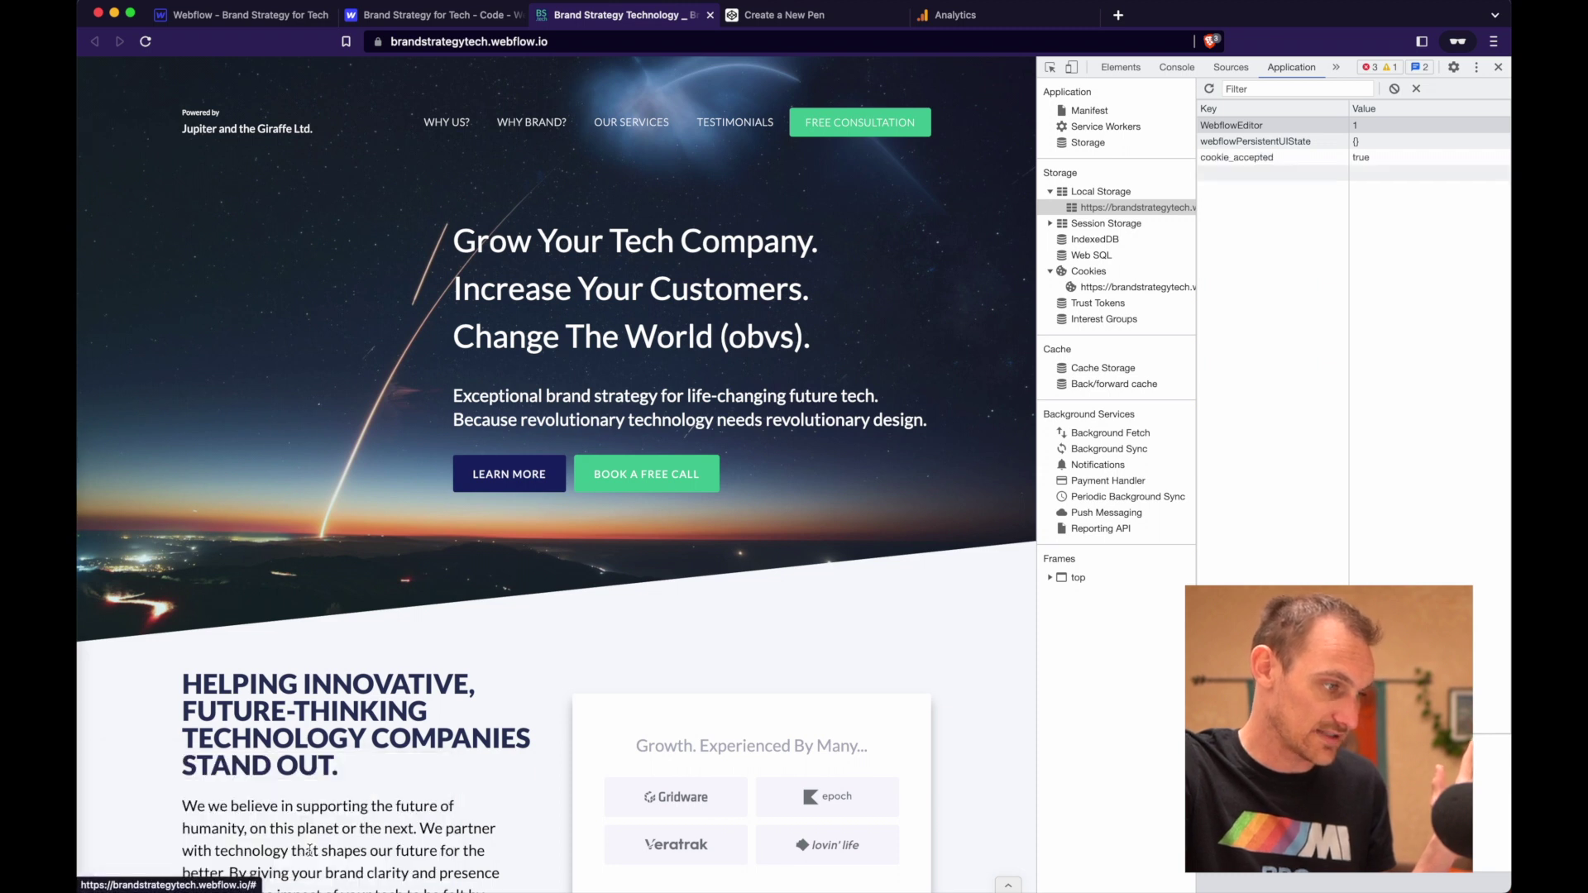